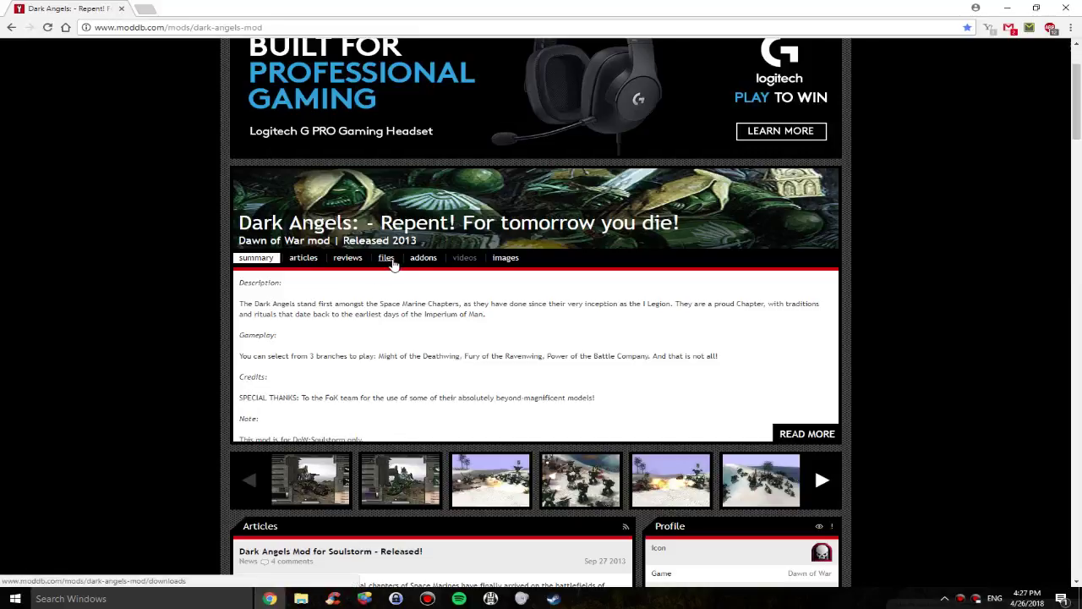
Scroll the Dark Angels mod page past Articles and Community Rating to its Files list
scroll(392, 266, down, 2)
scroll(550, 265, down, 3)
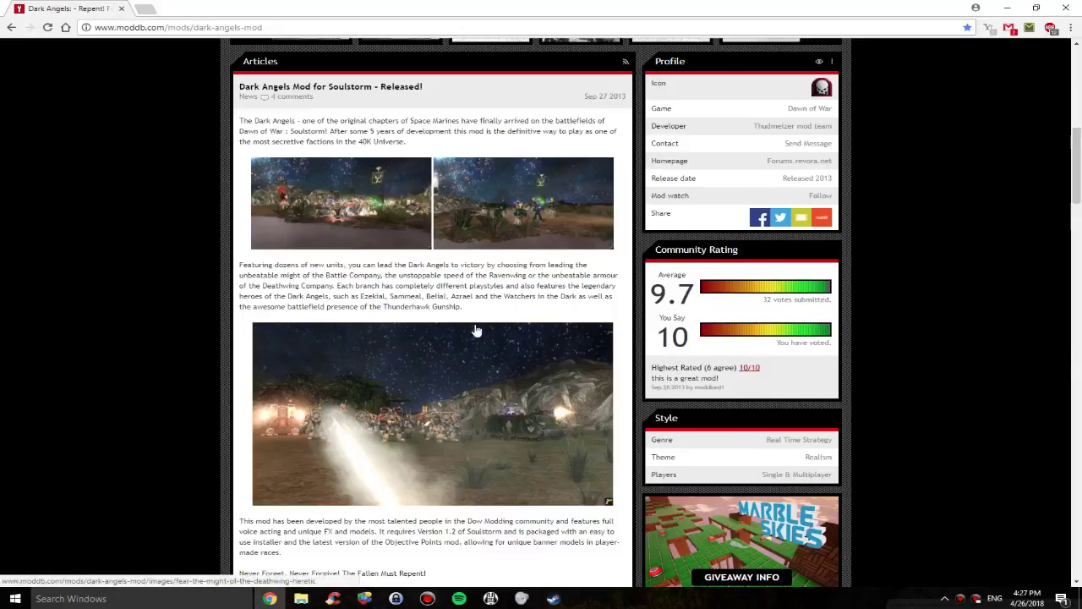
scroll(476, 333, down, 1)
scroll(476, 332, down, 2)
scroll(476, 333, down, 2)
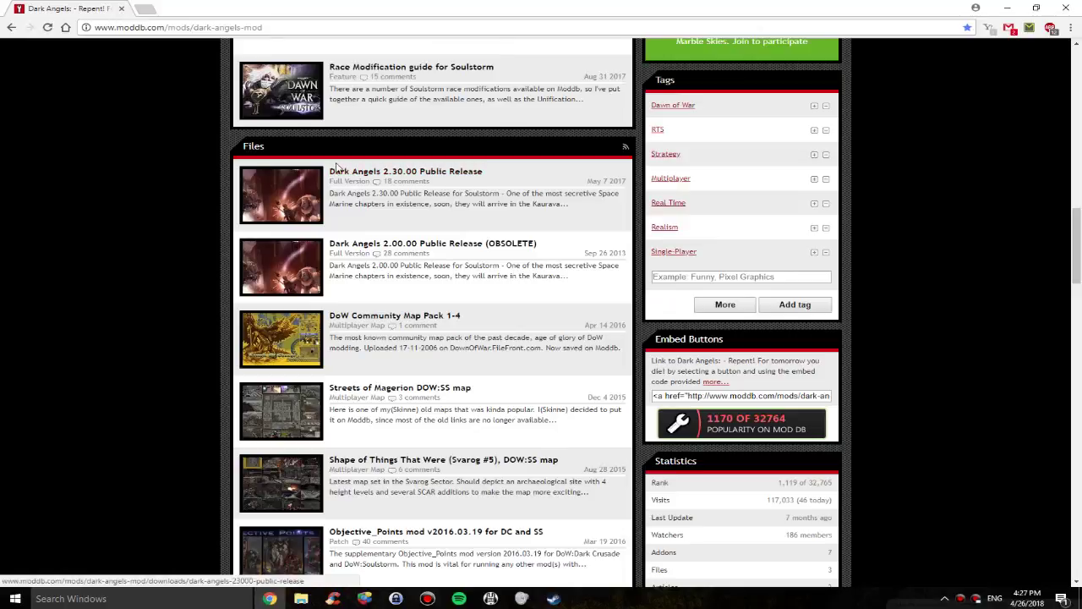
scroll(372, 178, down, 1)
scroll(380, 180, up, 1)
scroll(457, 254, down, 3)
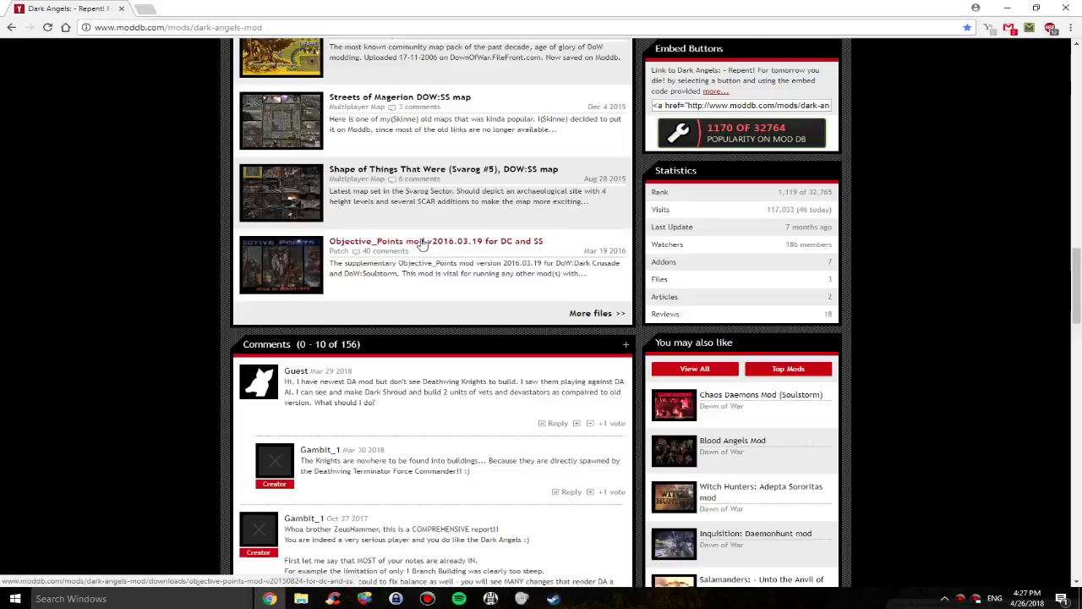
scroll(503, 250, up, 3)
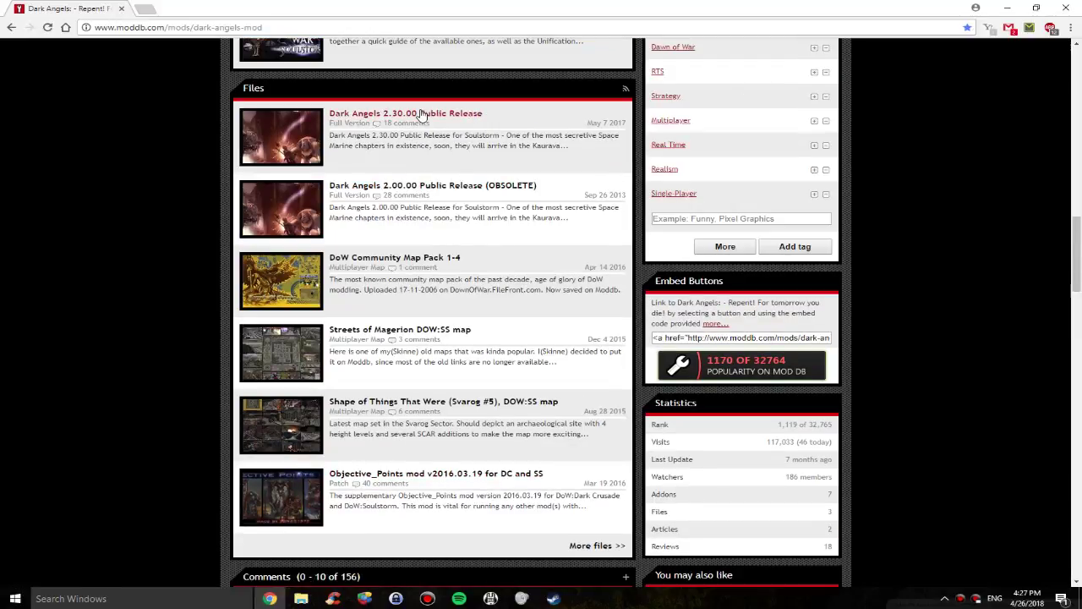
Open the Dark Angels 2.30.00 Public Release file page and start its download
click(448, 115)
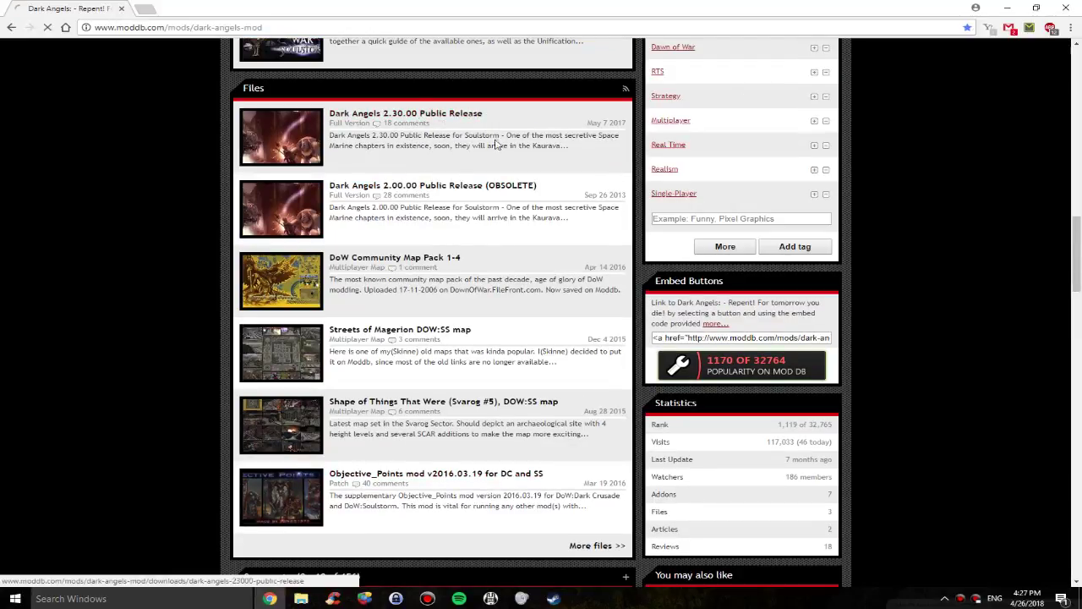
scroll(421, 358, down, 2)
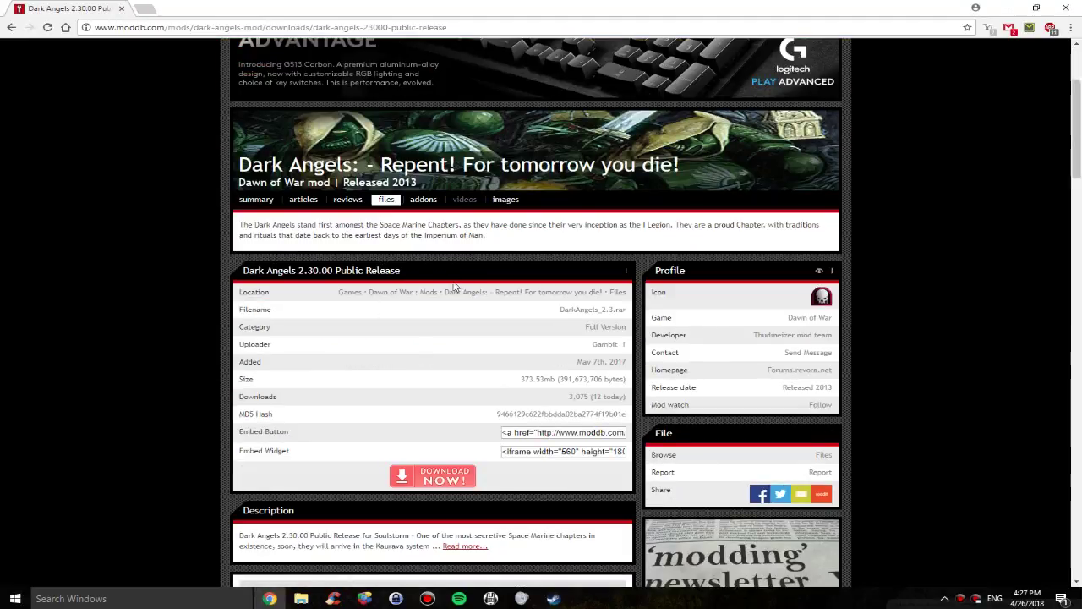
scroll(455, 288, down, 2)
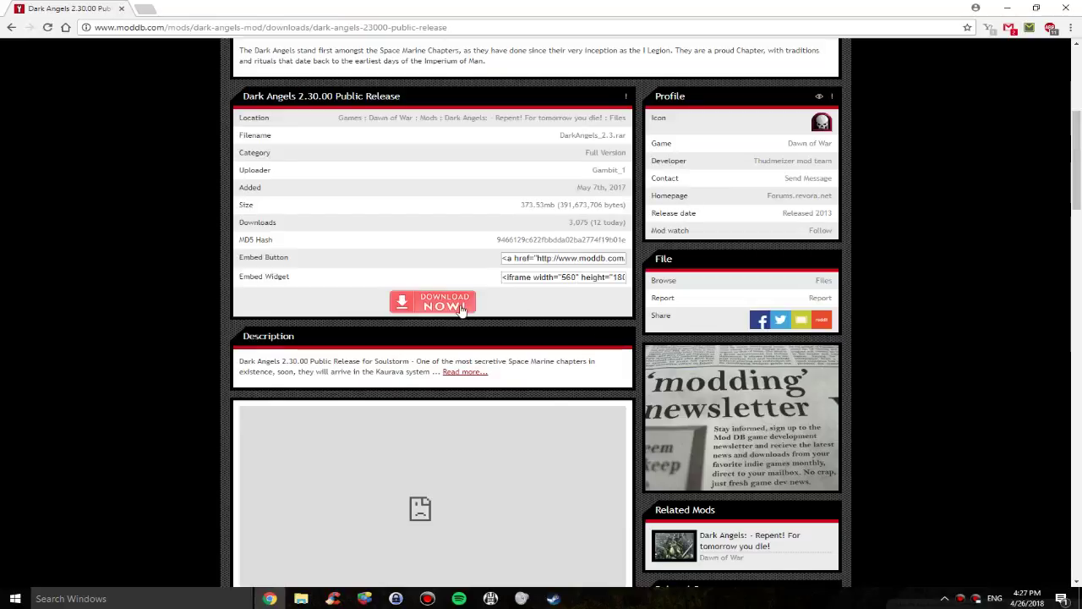
click(462, 311)
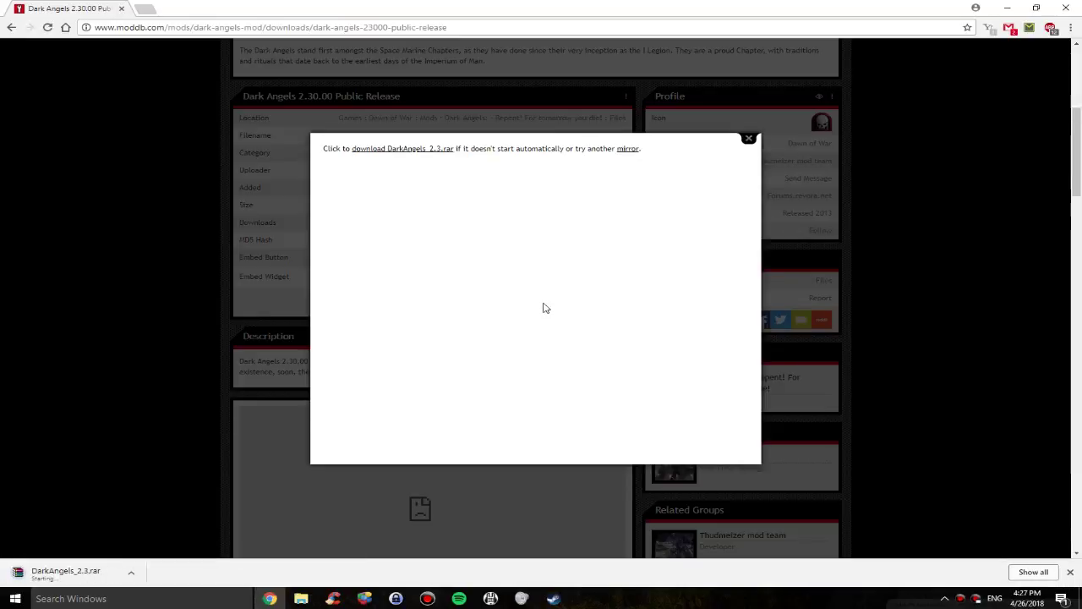
Cancel the DarkAngels_2.3.rar download and show the list of download mirrors
right_click(80, 572)
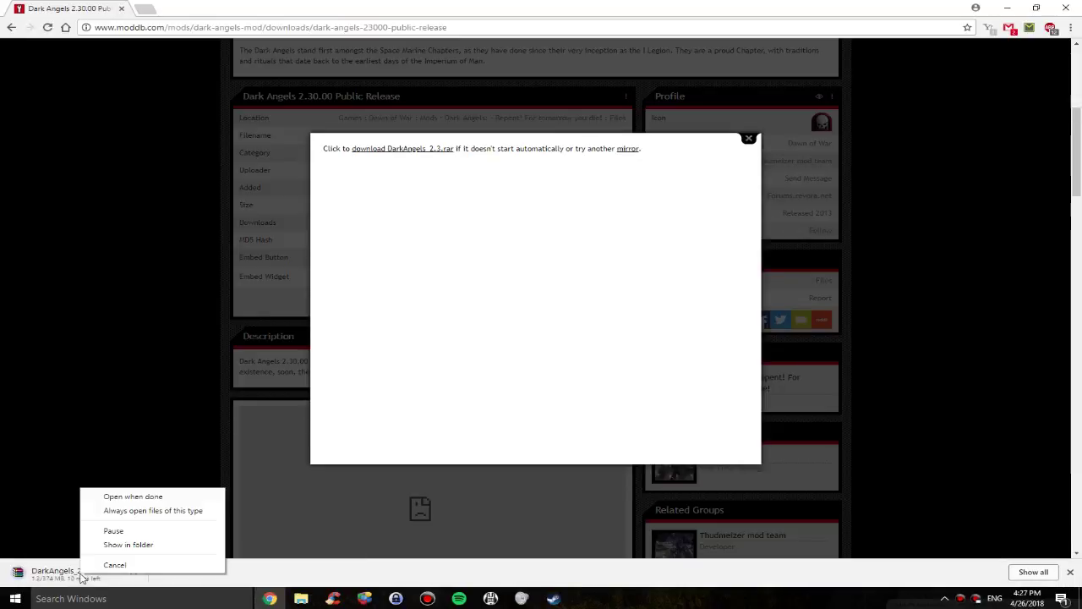
click(113, 565)
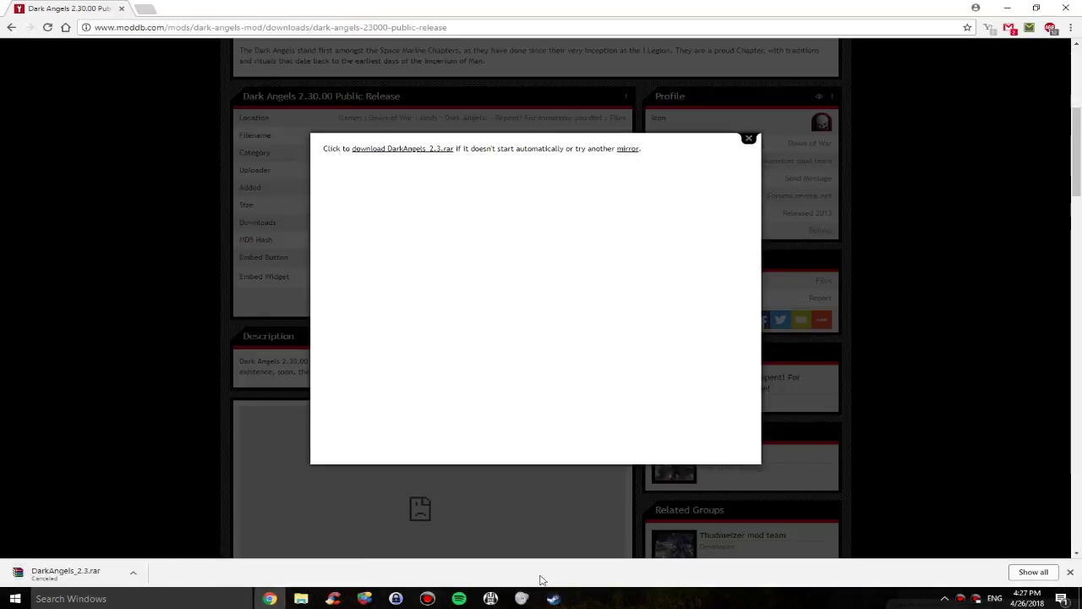
click(1069, 572)
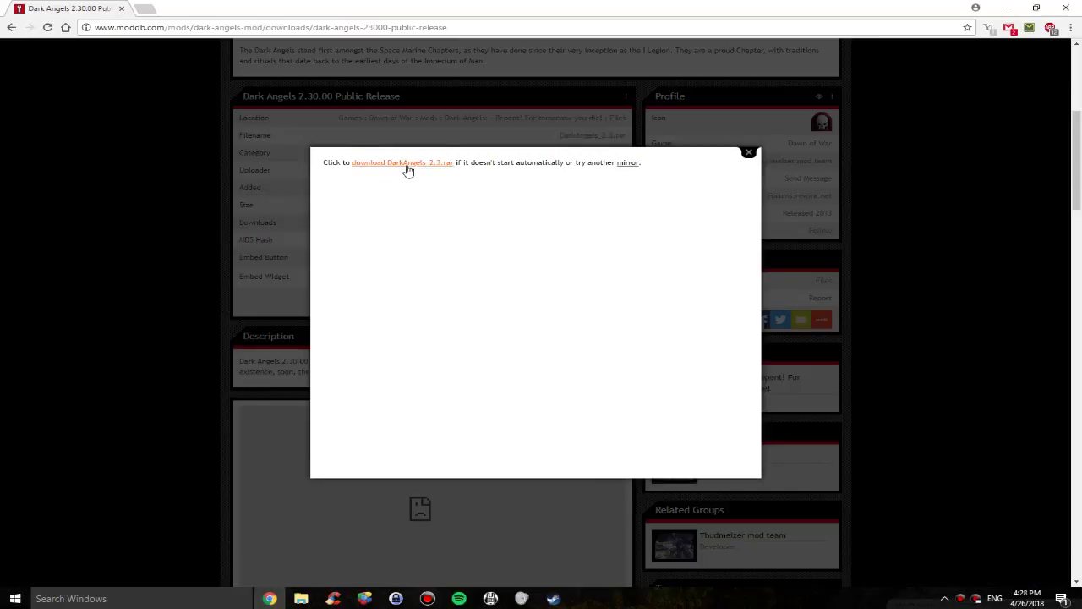
click(629, 163)
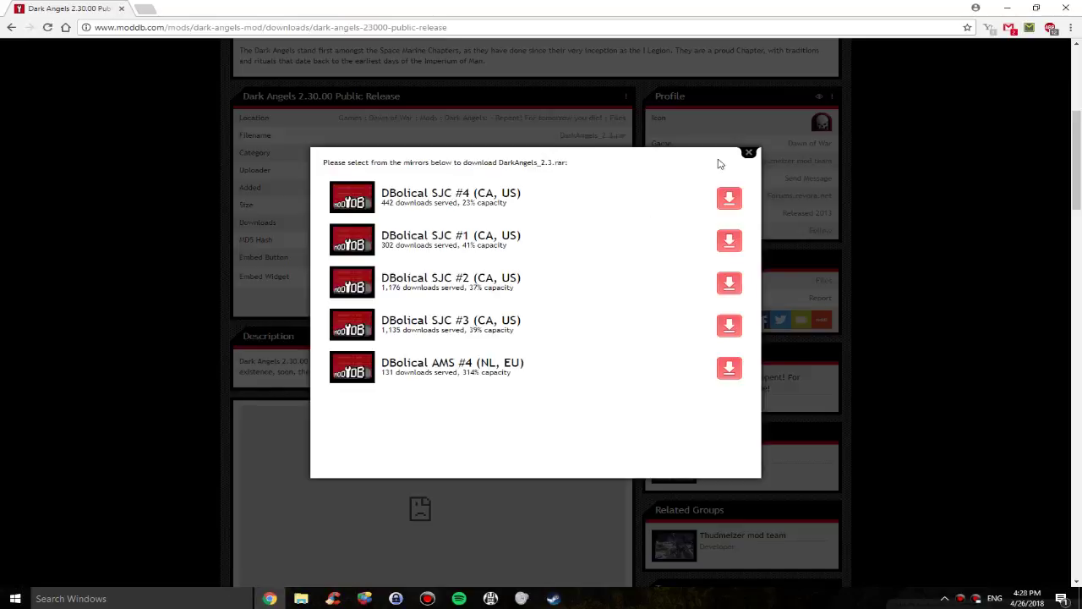
Close the mirror list and revisit the Objective_Points v2016.03.19 file page
click(744, 153)
scroll(406, 254, up, 3)
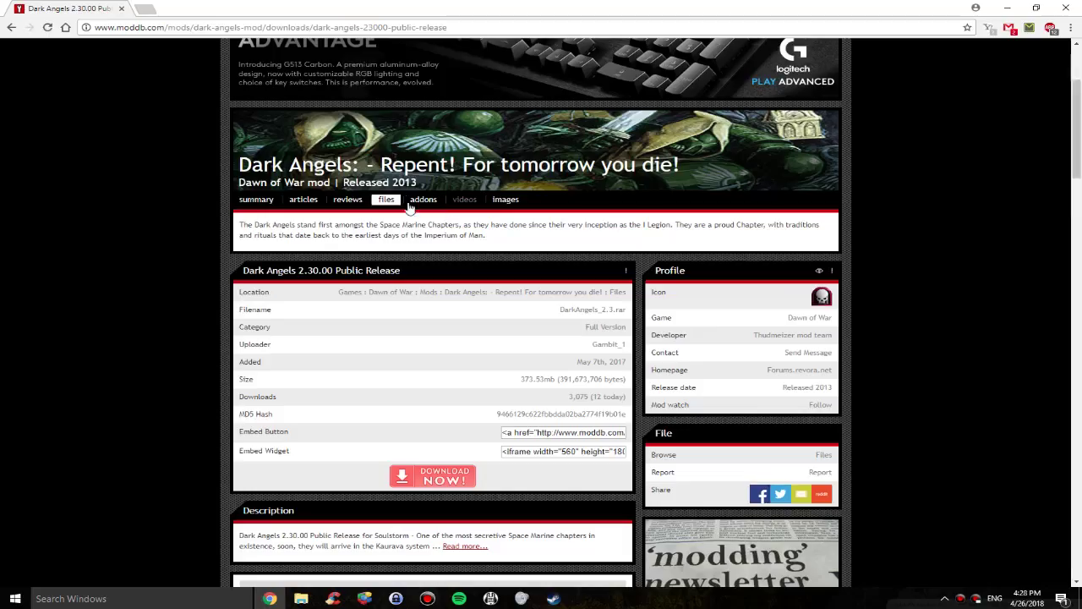
click(386, 265)
scroll(394, 293, down, 3)
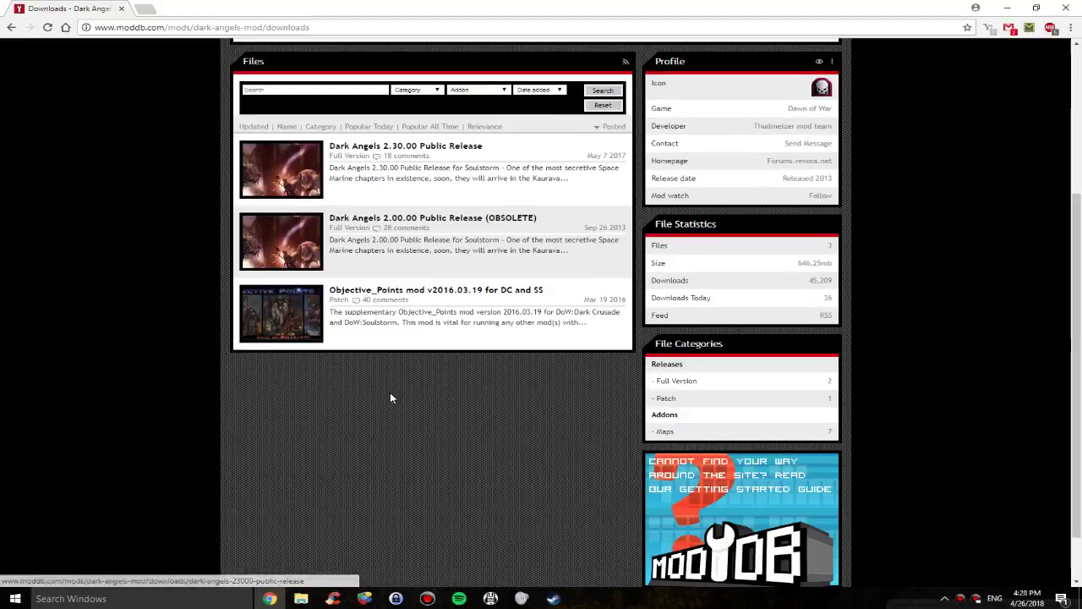
click(423, 289)
scroll(474, 367, down, 3)
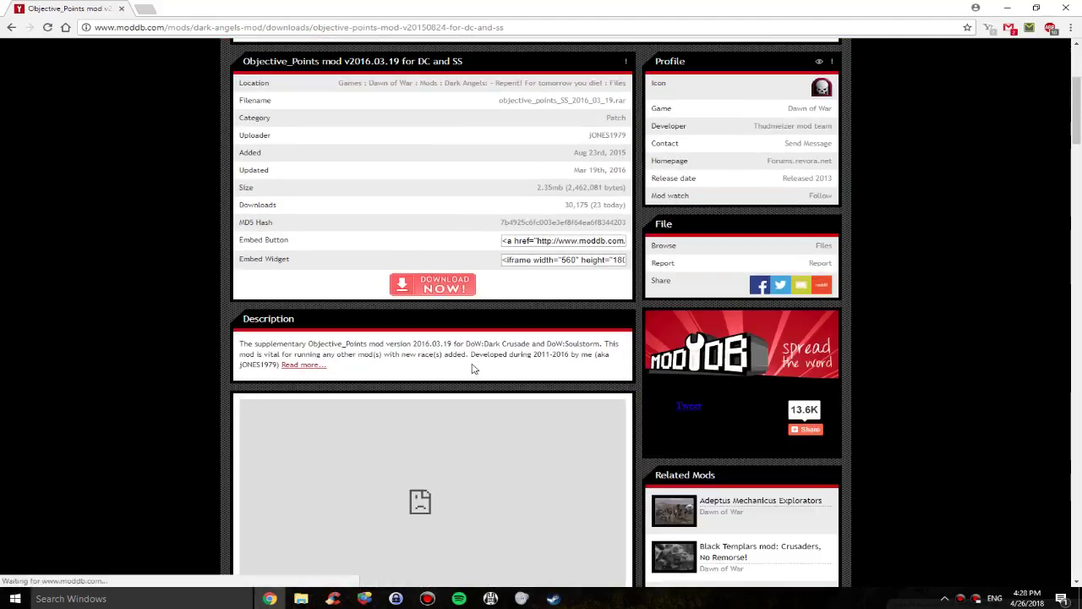
scroll(473, 364, up, 1)
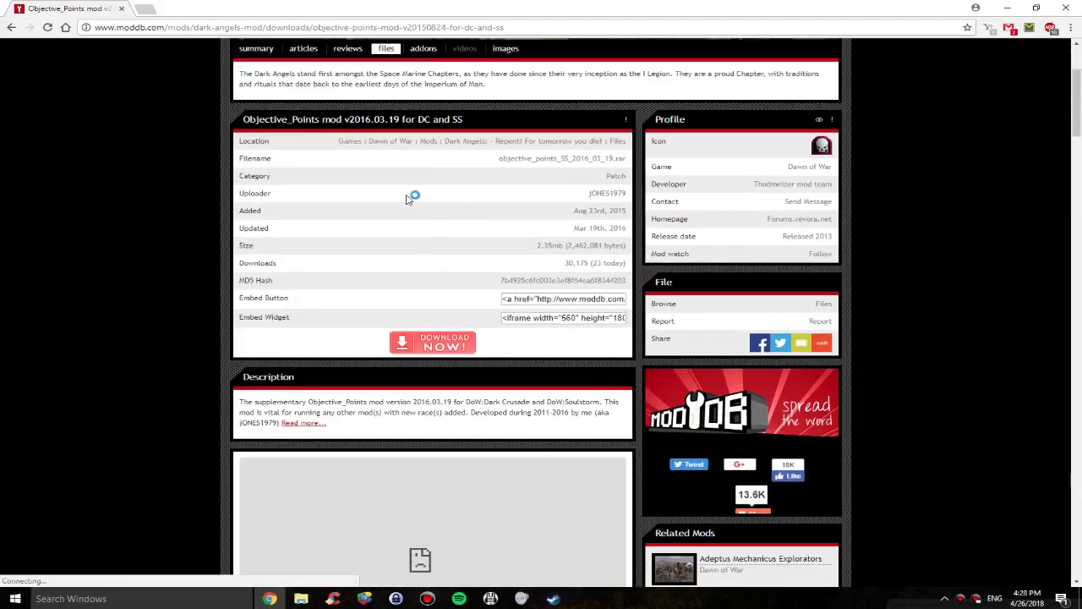
scroll(372, 207, up, 2)
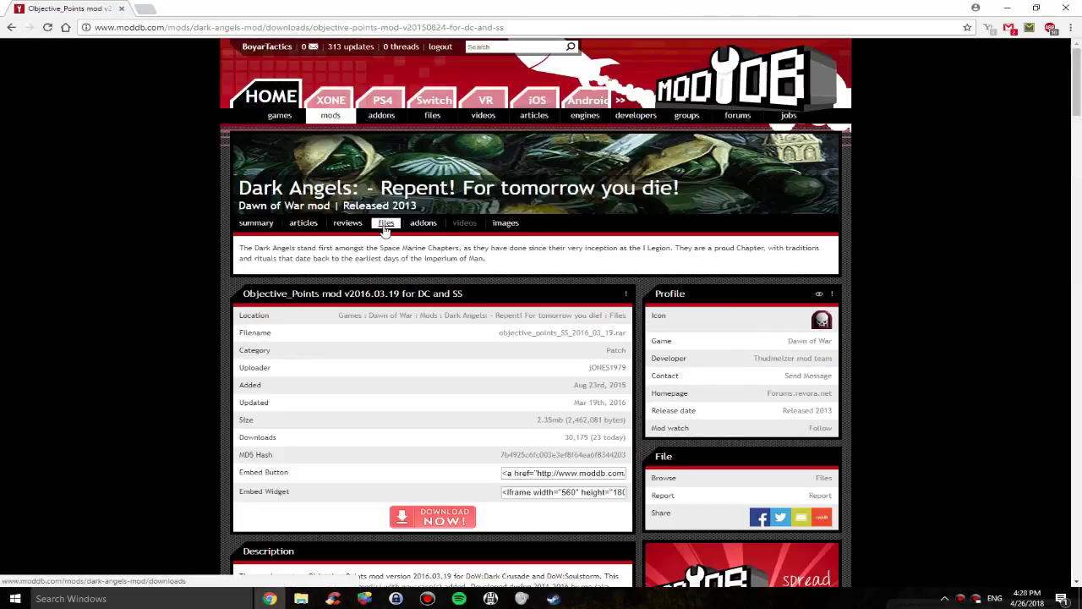
Reopen the FreeUI 2.0 file page and compare it with the Objective_Points tab
key(ctrl+shift+t)
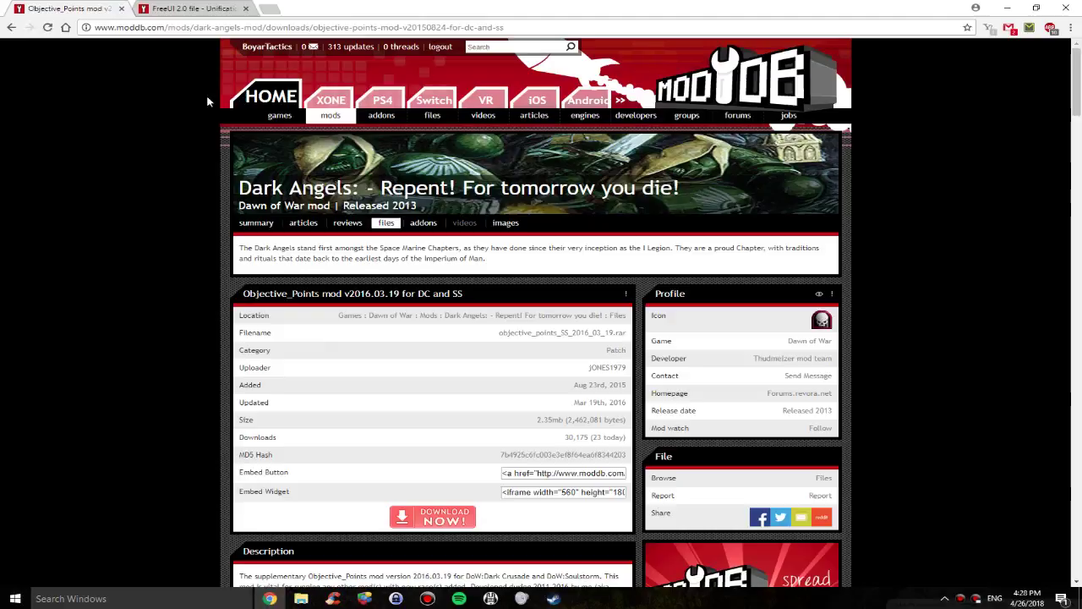
click(188, 12)
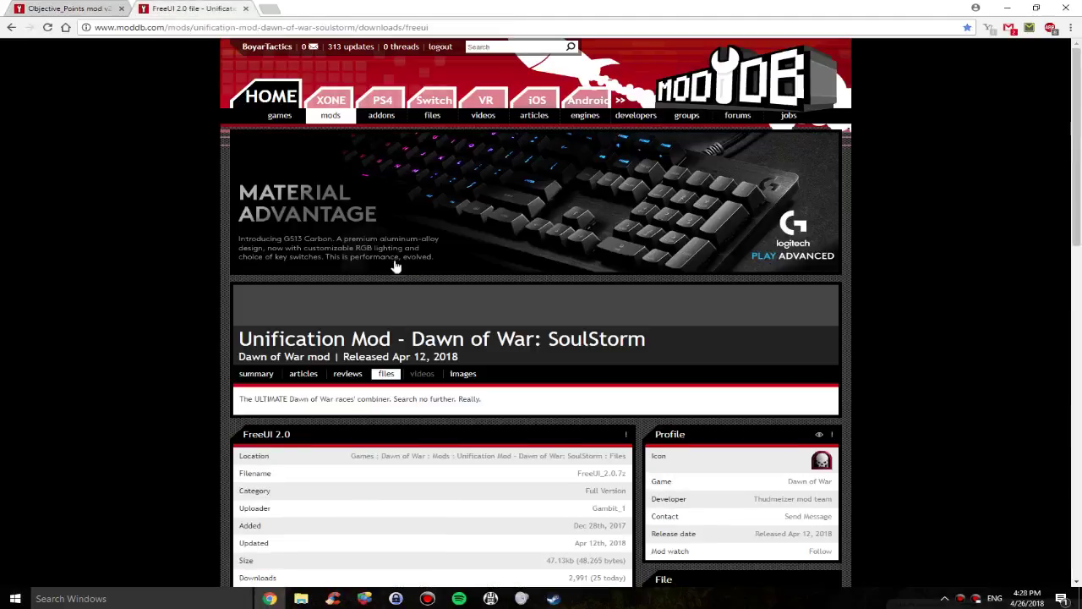
scroll(459, 423, down, 1)
scroll(381, 380, down, 2)
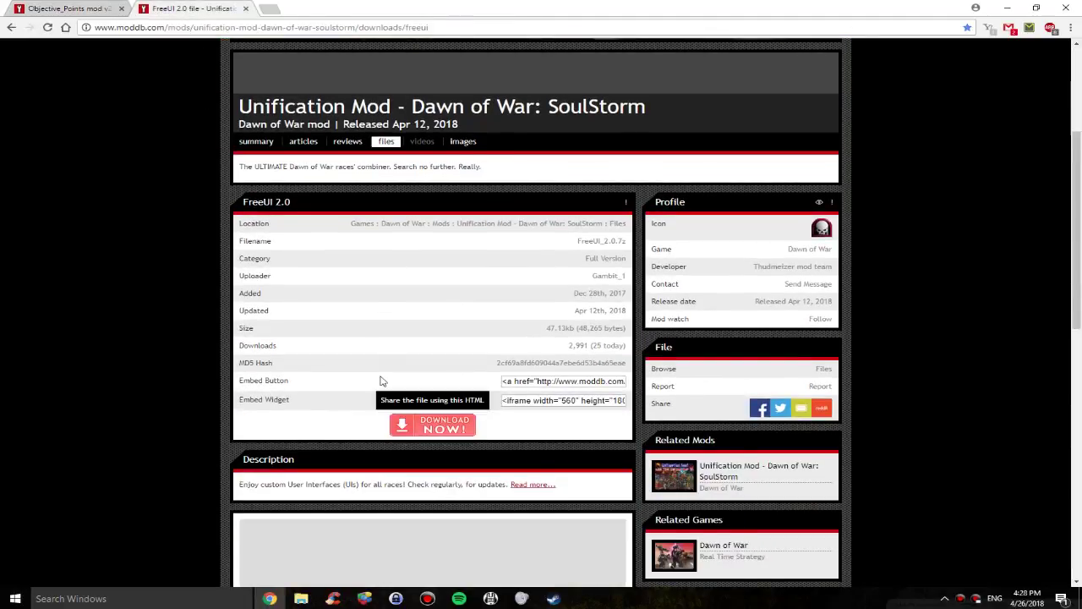
scroll(381, 380, up, 1)
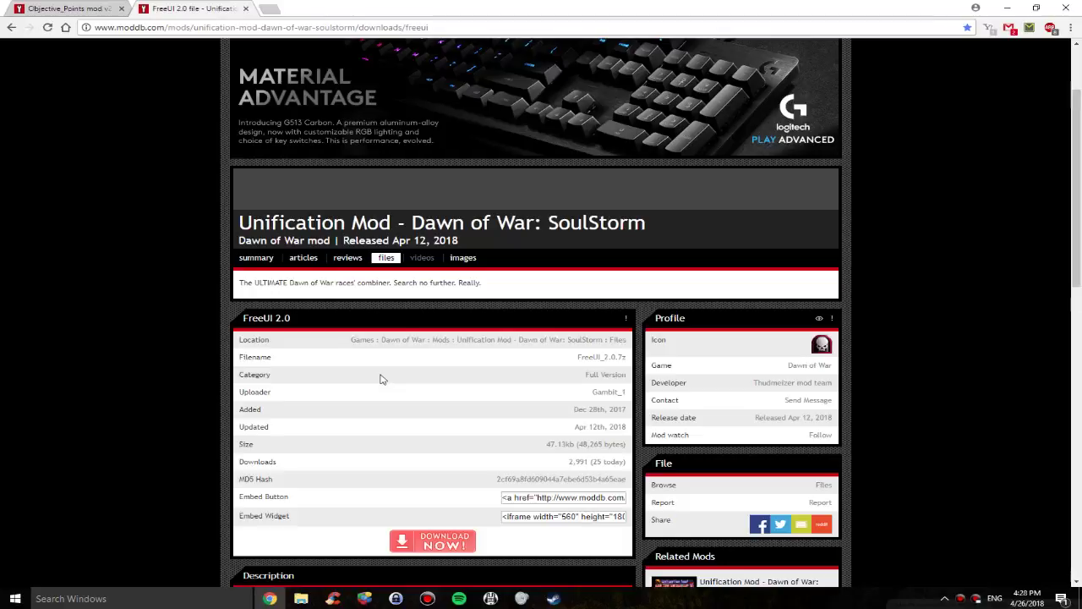
scroll(381, 378, down, 1)
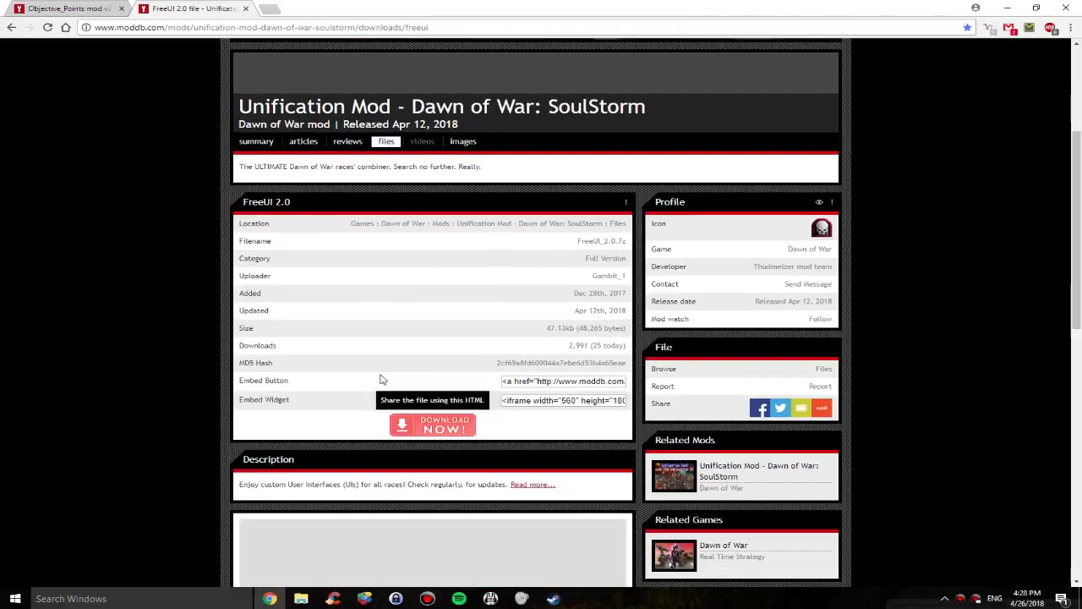
click(67, 9)
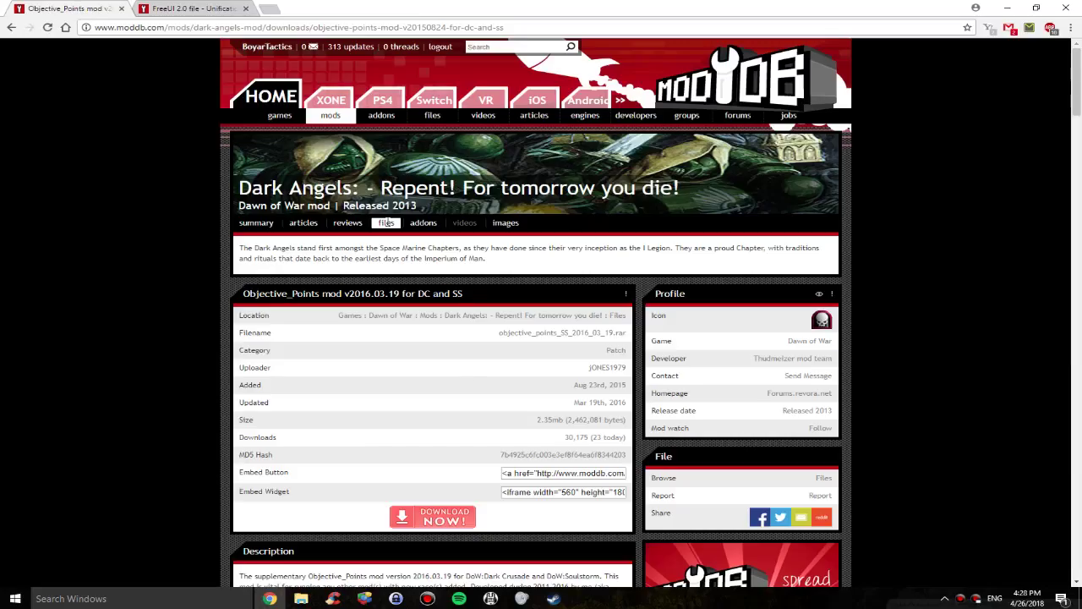
click(209, 8)
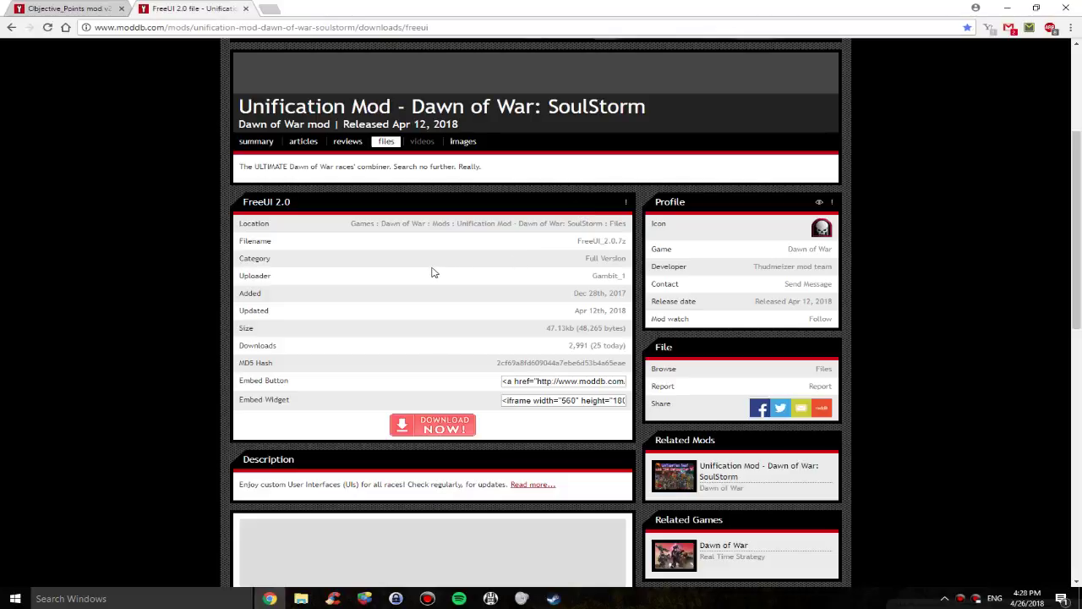
Close Chrome and check the three mod archives in the desktop Tutorial folder
click(1067, 9)
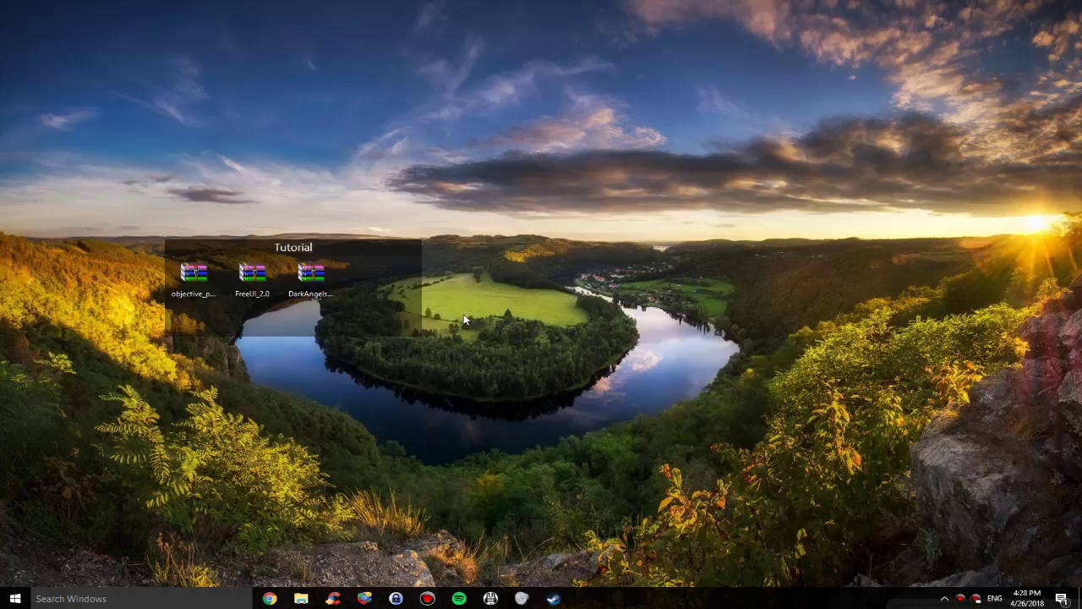
drag(356, 310, 188, 277)
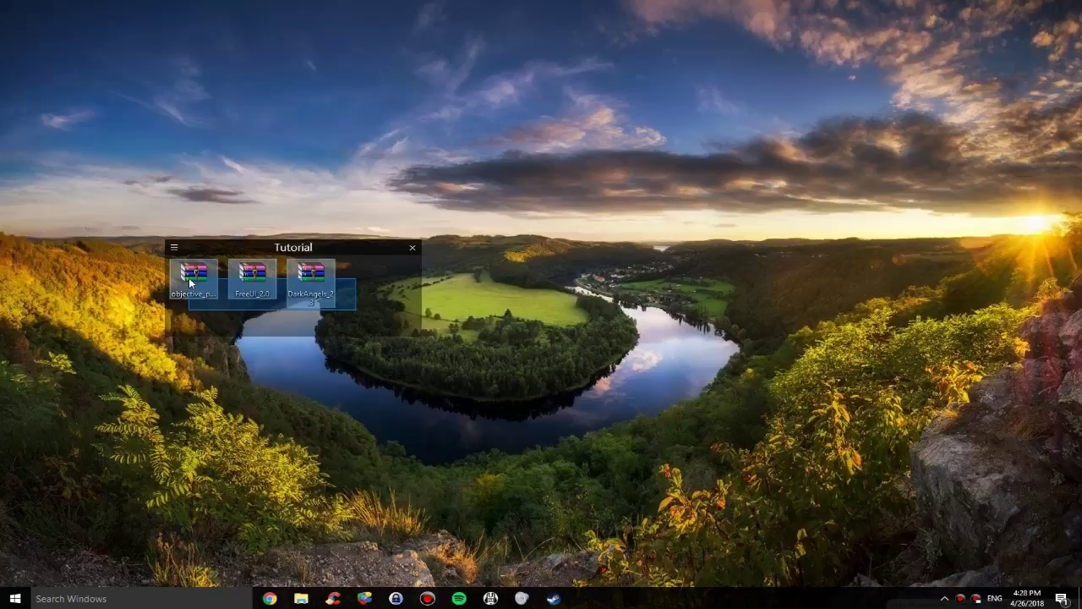
click(402, 311)
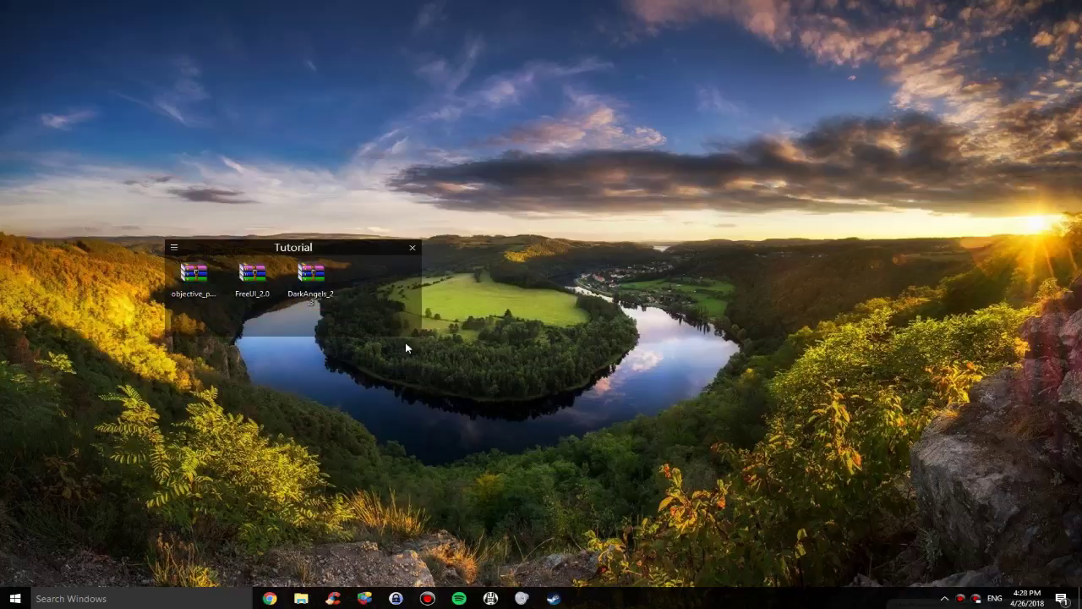
mouse_move(300, 598)
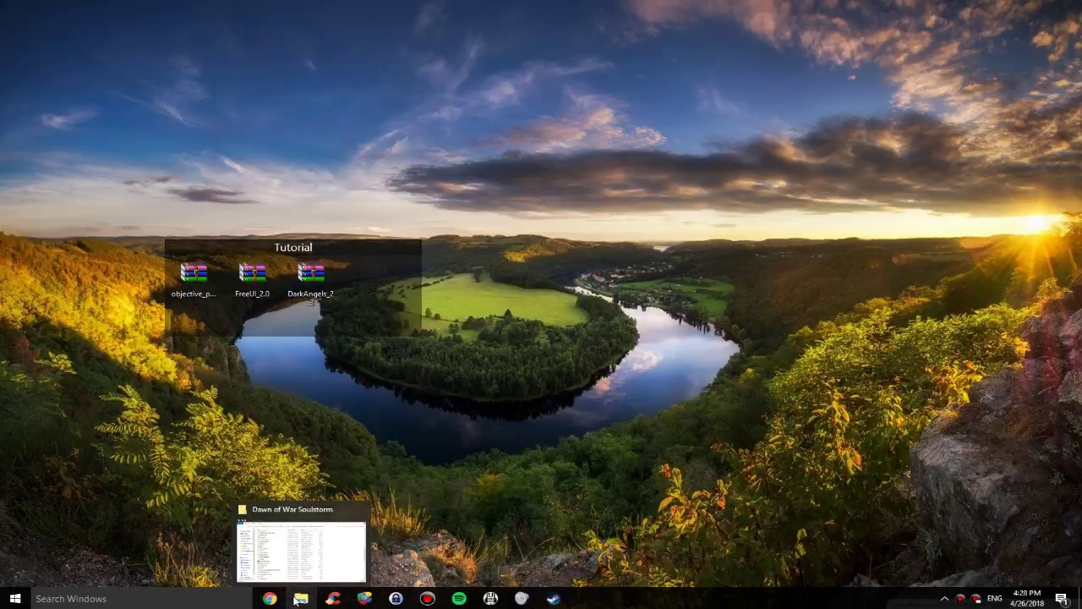
Bring up the Dawn of War Soulstorm folder and place it right of the Tutorial archives
click(314, 568)
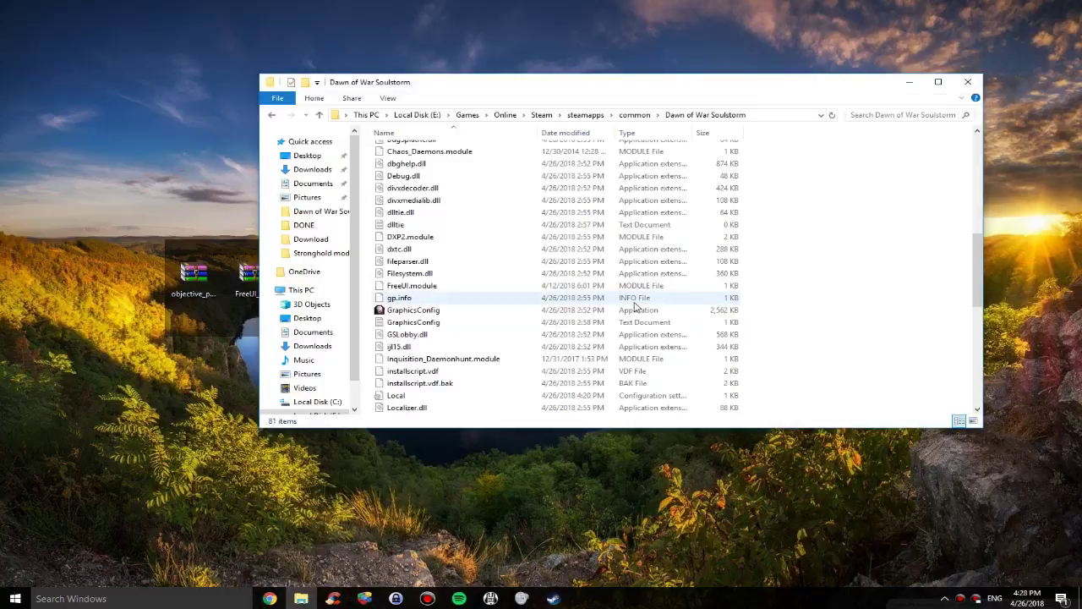
scroll(719, 287, up, 4)
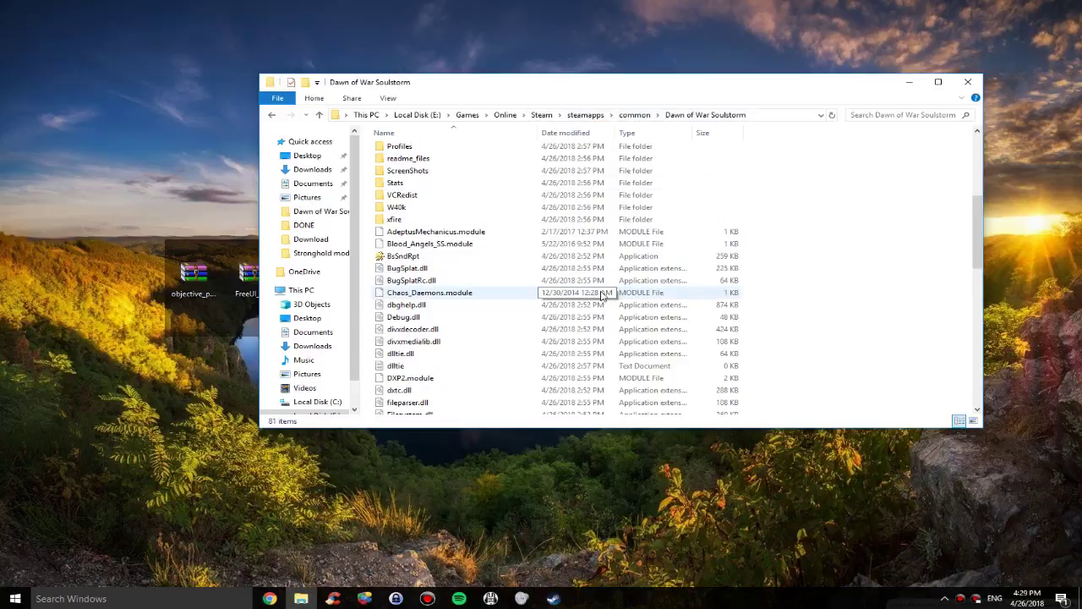
drag(575, 89, 724, 86)
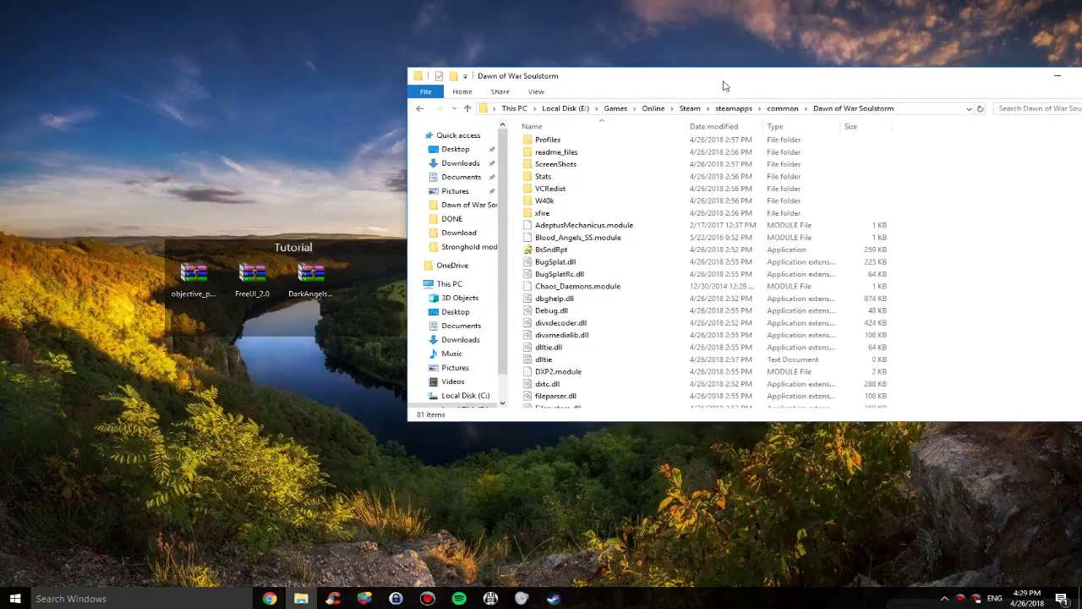
click(677, 299)
scroll(642, 307, down, 3)
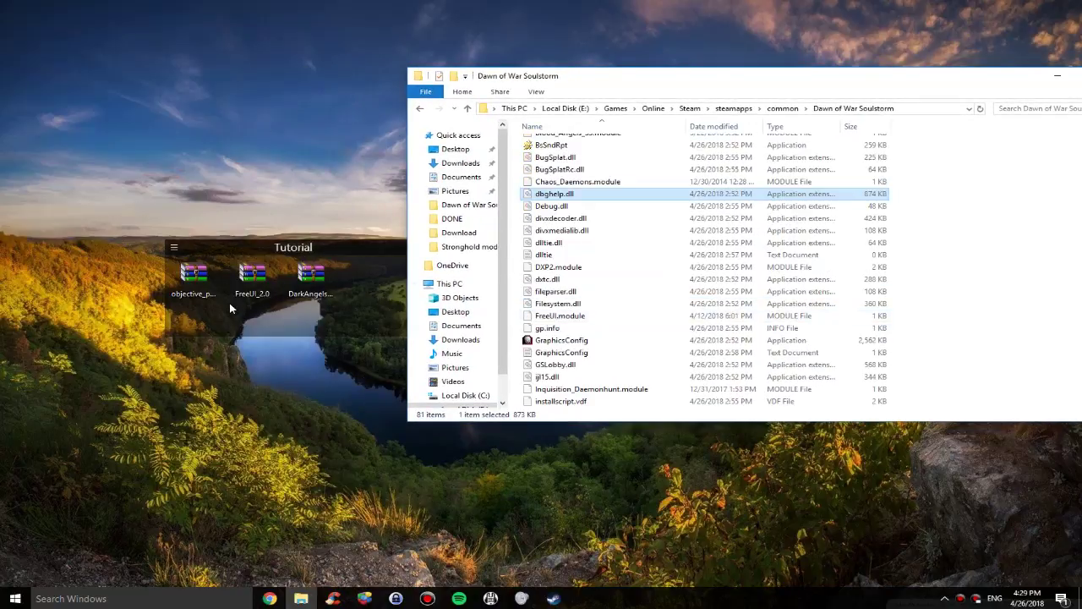
click(204, 293)
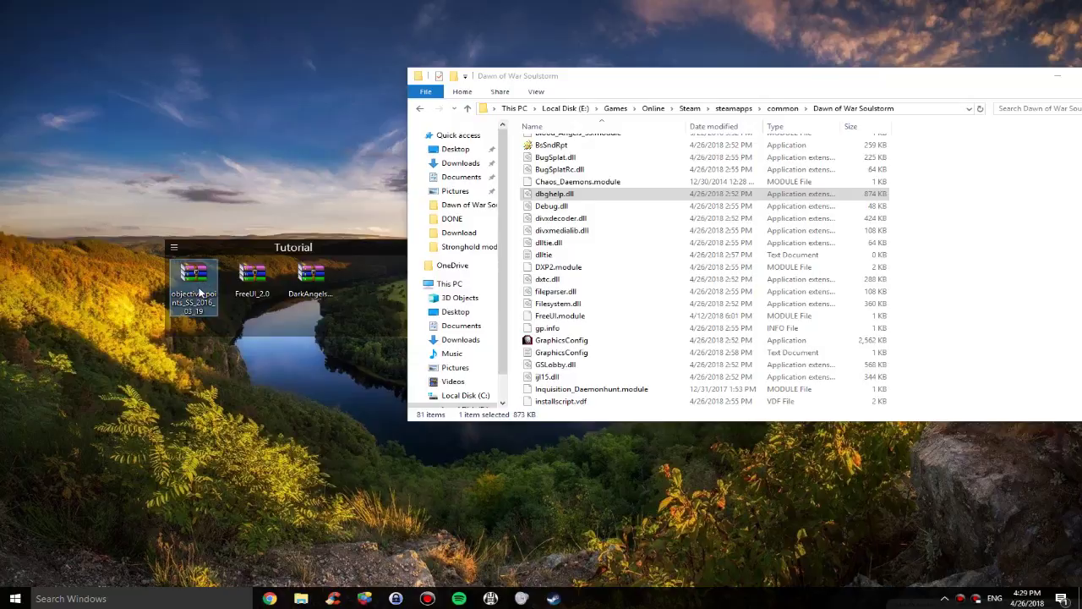
Open the Objective_Points archive in WinRAR, past the licence reminder
double_click(199, 292)
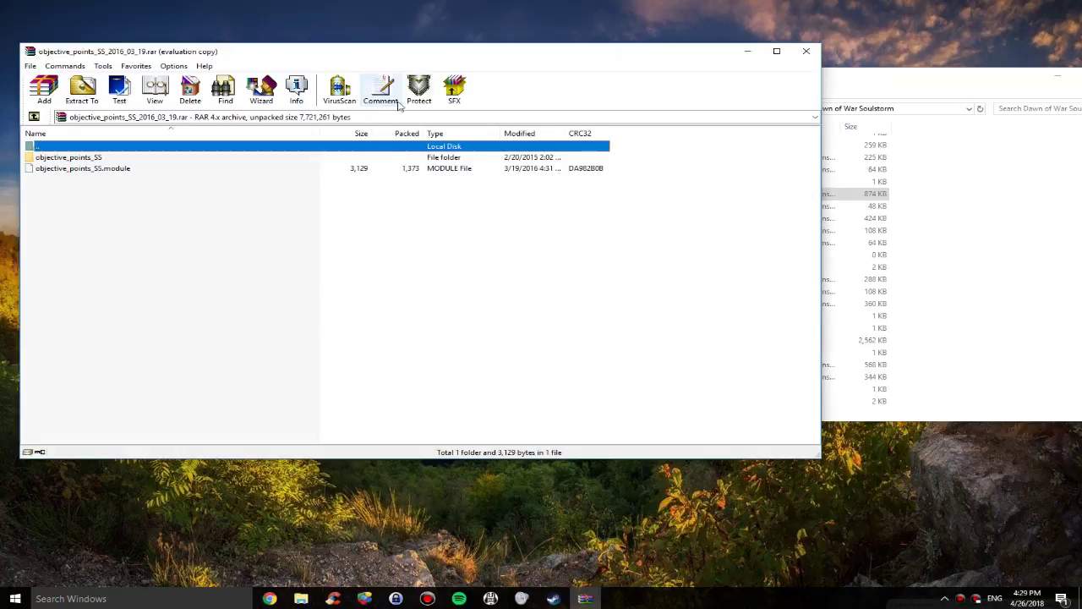
click(491, 259)
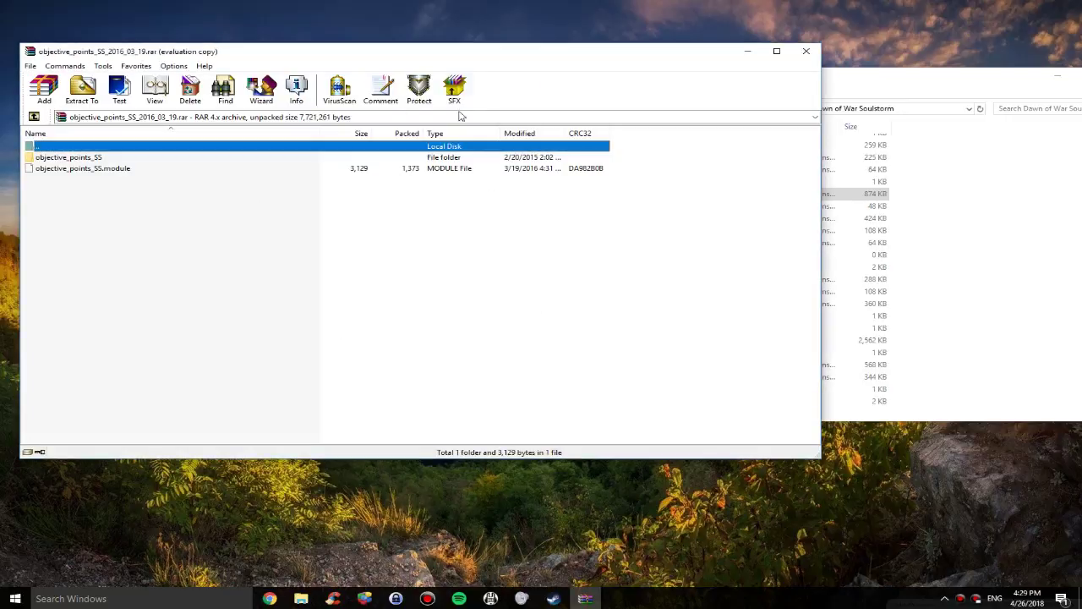
drag(422, 59, 438, 105)
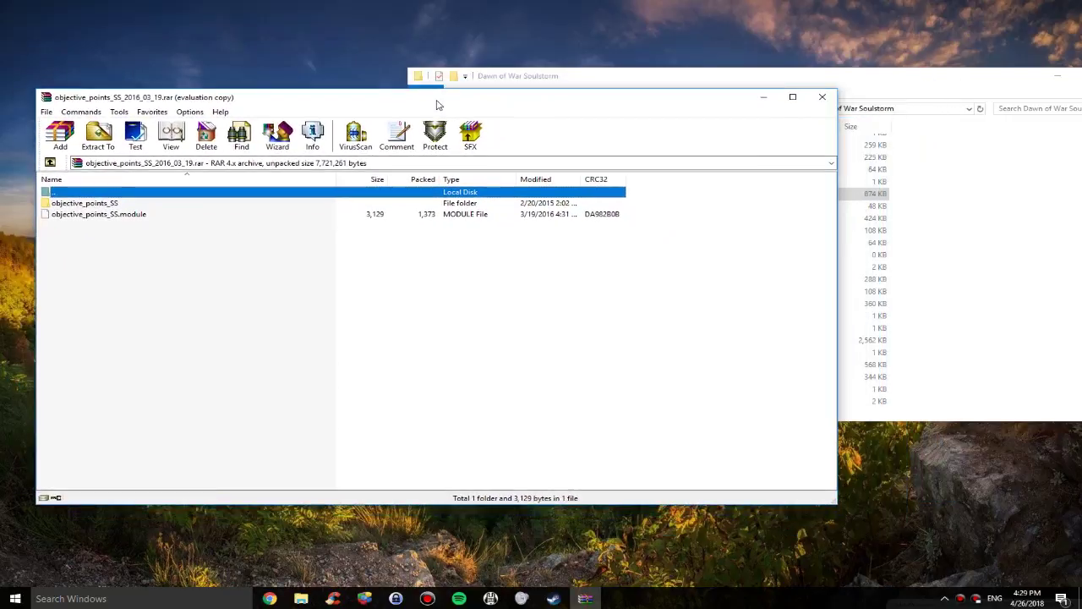
Extract objective_points_SS and its module into Soulstorm, replacing existing files, then close WinRAR
mouse_move(122, 263)
mouse_down()
mouse_move(105, 211)
mouse_move(87, 207)
mouse_up()
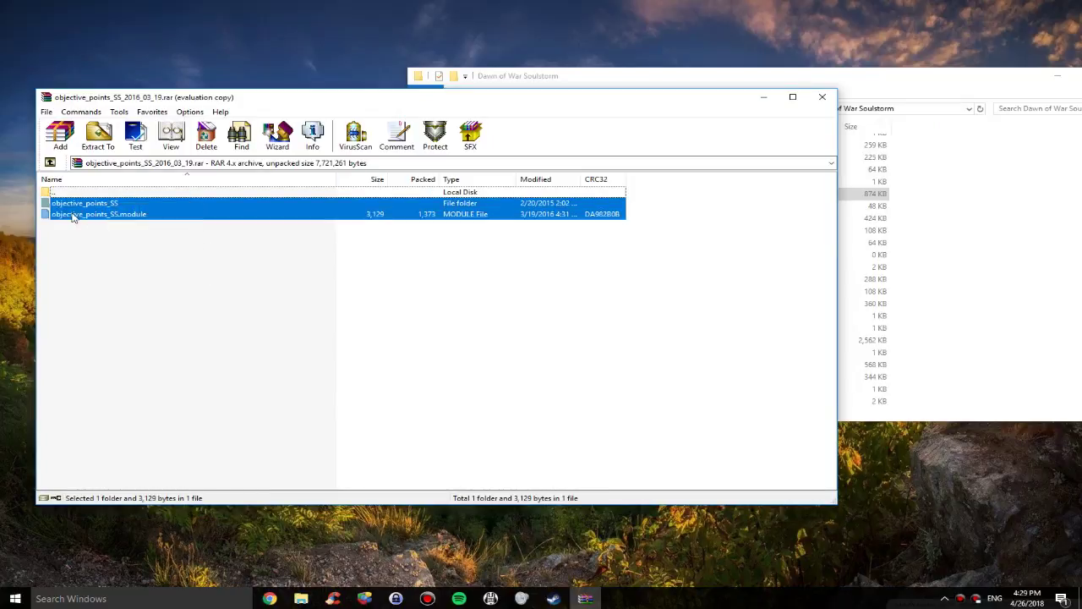
mouse_move(76, 216)
mouse_down()
mouse_move(1000, 368)
mouse_move(993, 363)
mouse_up()
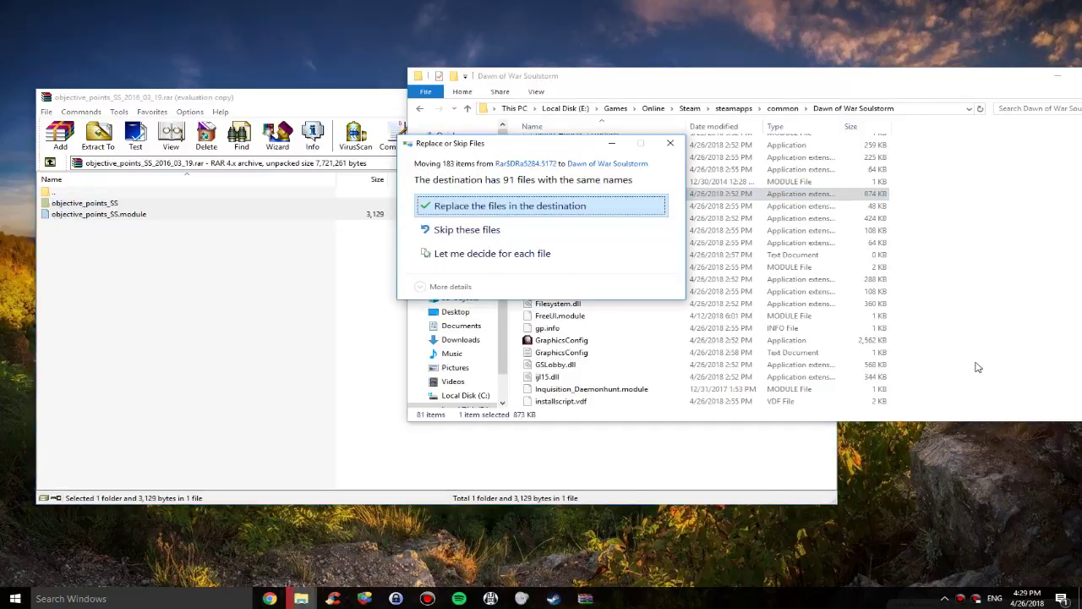
click(546, 208)
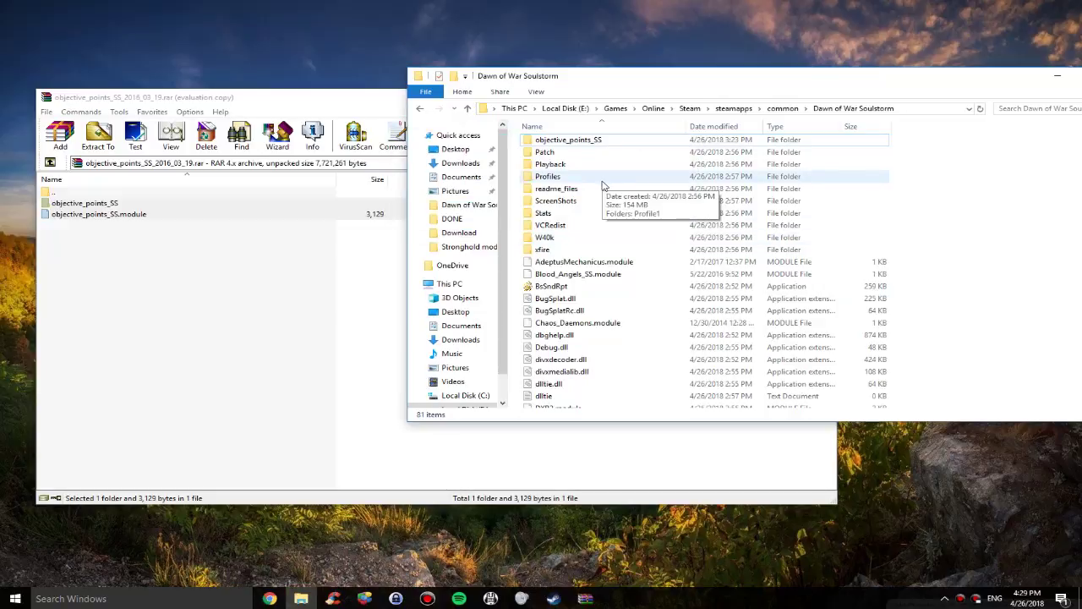
click(364, 297)
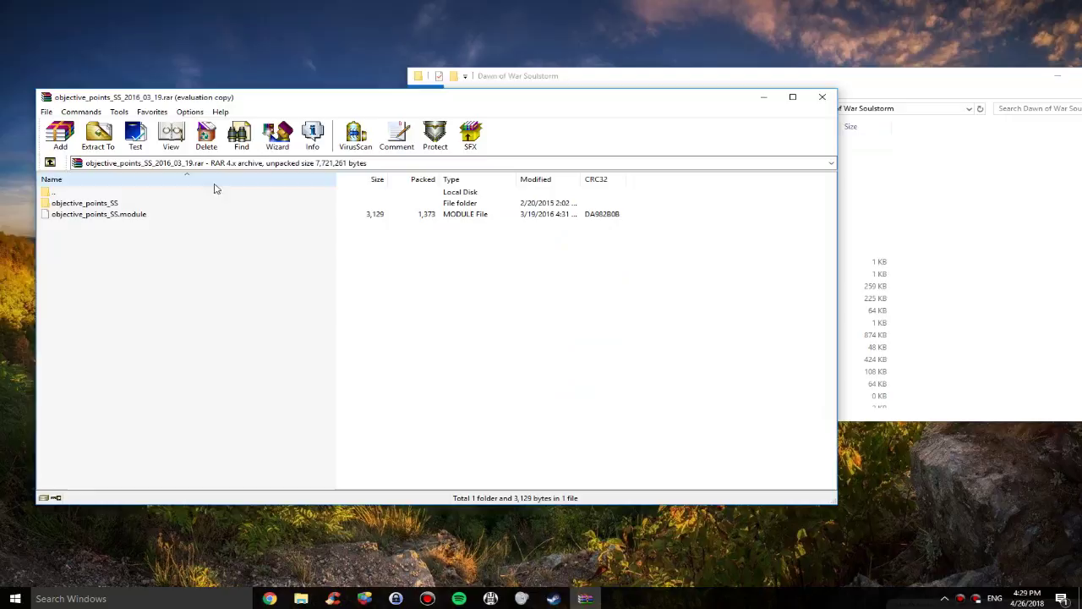
click(823, 98)
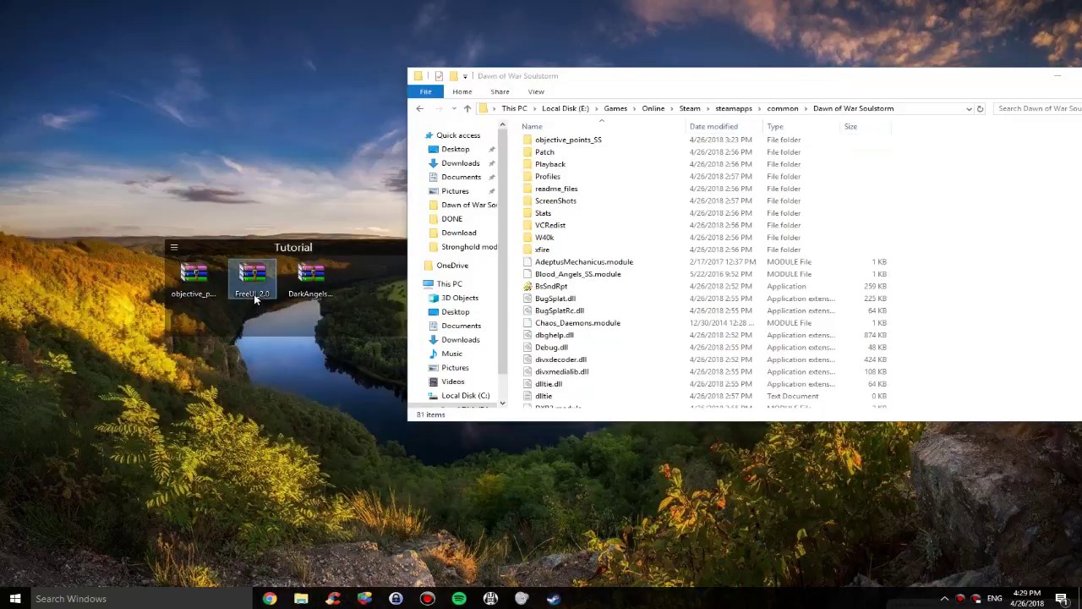
Open the FreeUI_2.0 archive in WinRAR, past the licence reminder
double_click(256, 298)
click(986, 313)
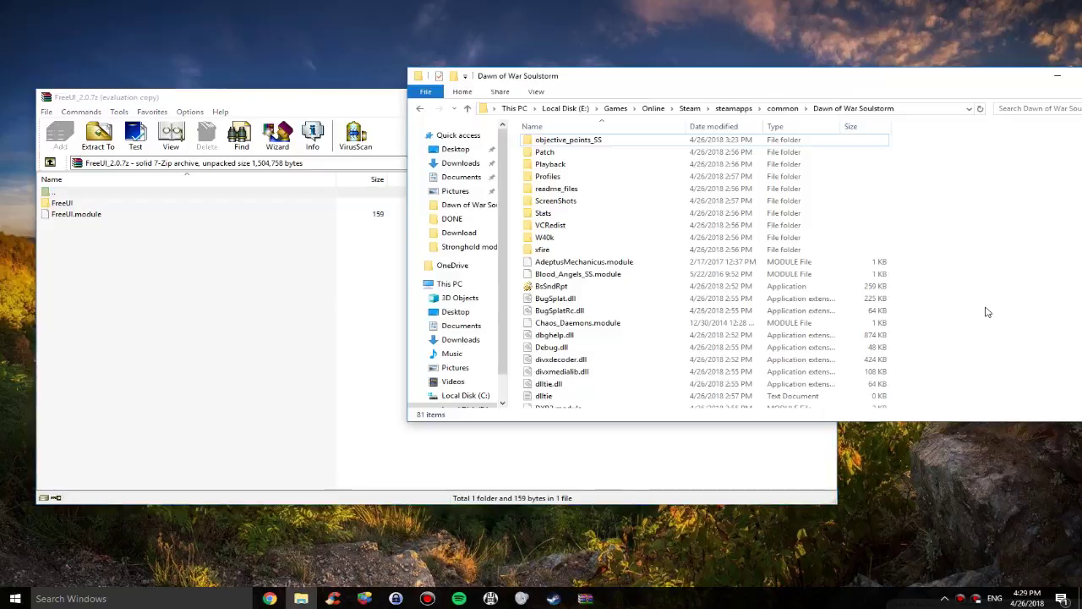
scroll(950, 338, down, 3)
click(606, 315)
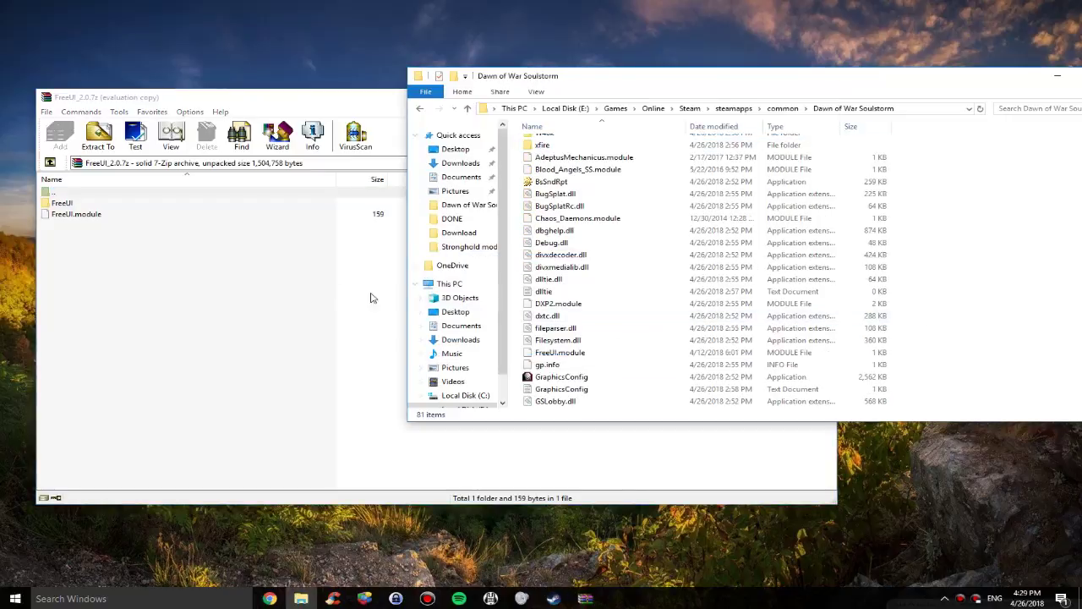
Extract the FreeUI folder and module into Soulstorm, replacing existing files, then close WinRAR
drag(313, 285, 127, 209)
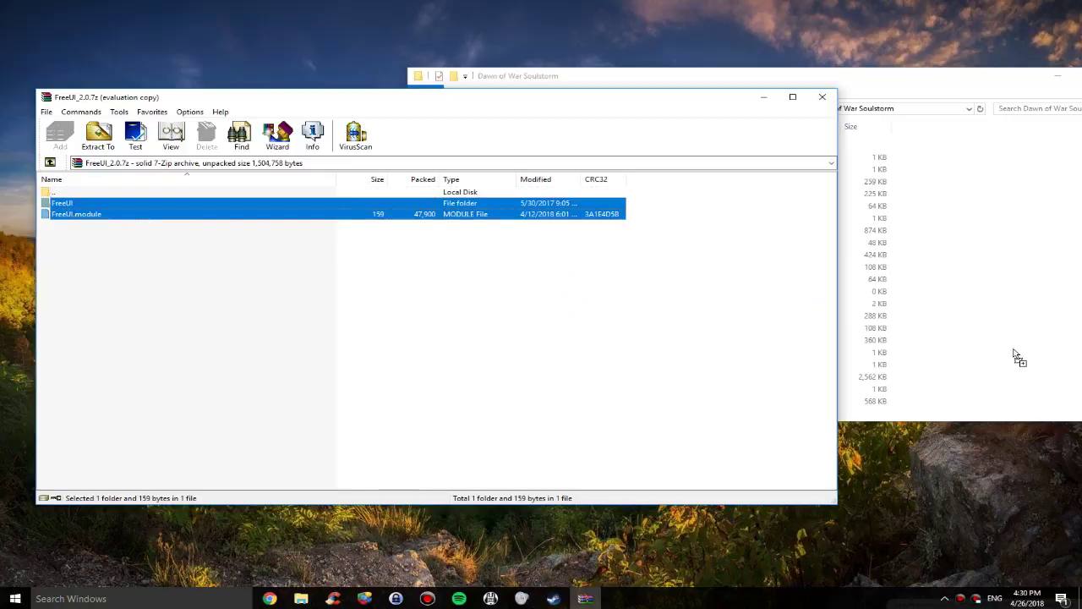
drag(63, 213, 951, 358)
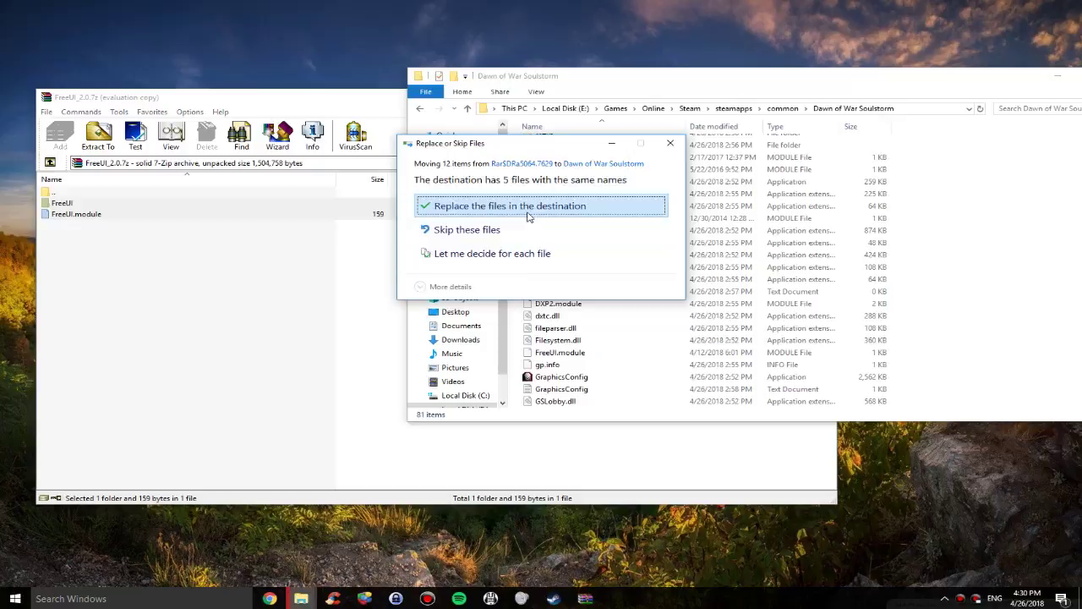
click(529, 210)
click(346, 294)
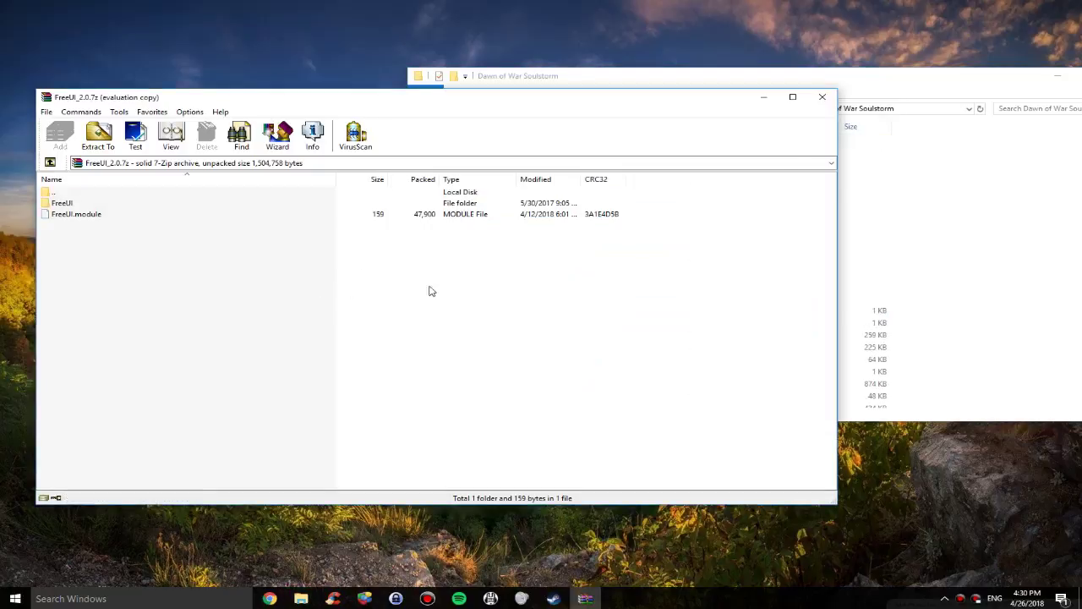
click(822, 96)
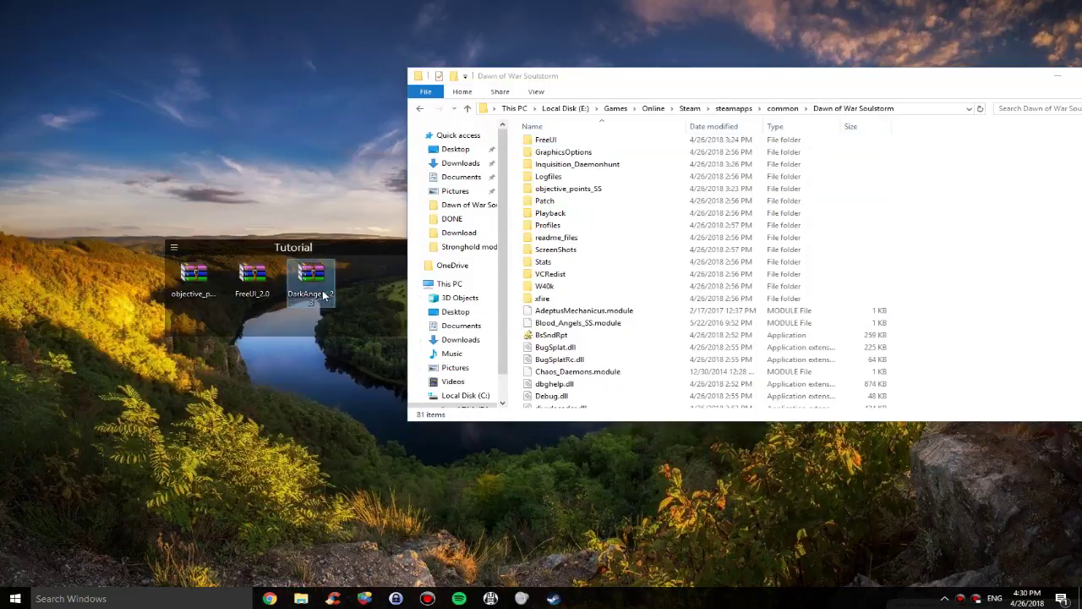
click(763, 313)
scroll(764, 313, down, 4)
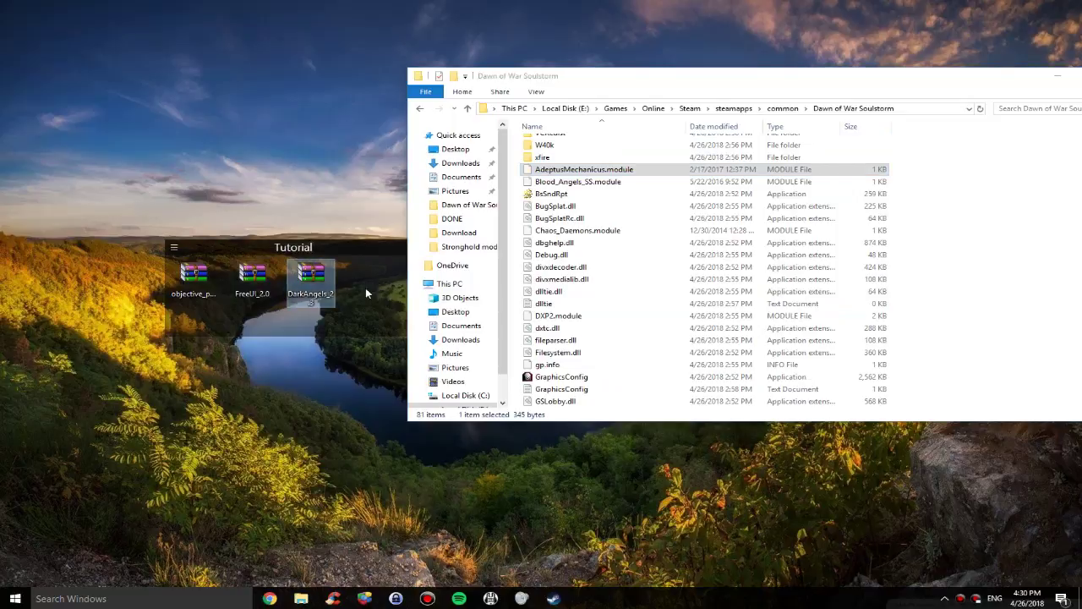
Open DarkAngels_2.3.rar and extract the Dark_Angels folder and Dark_Angels.module into Soulstorm
double_click(320, 290)
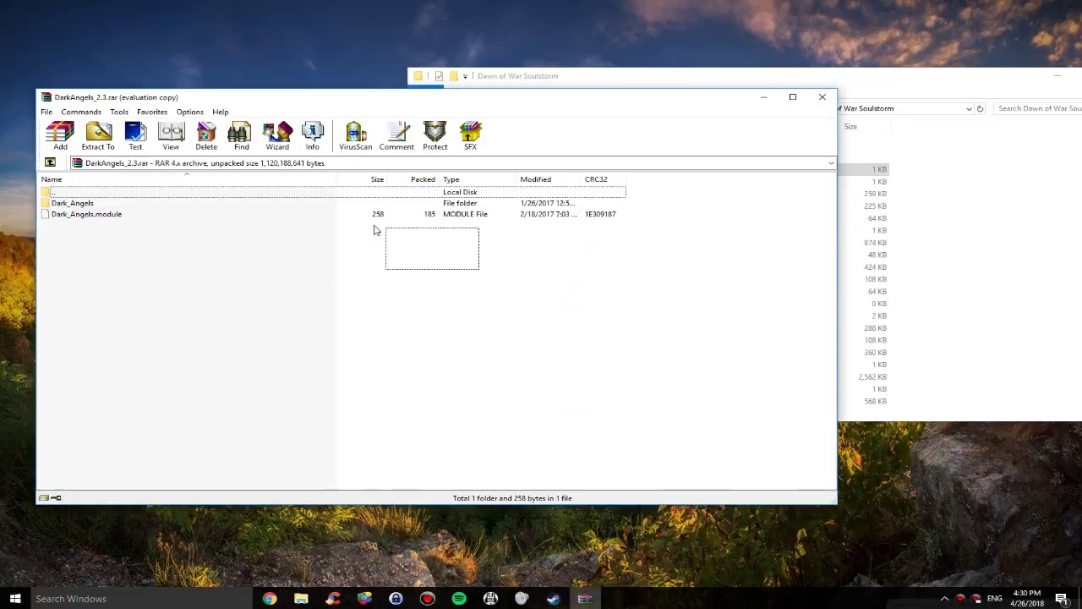
click(505, 305)
drag(394, 272, 186, 207)
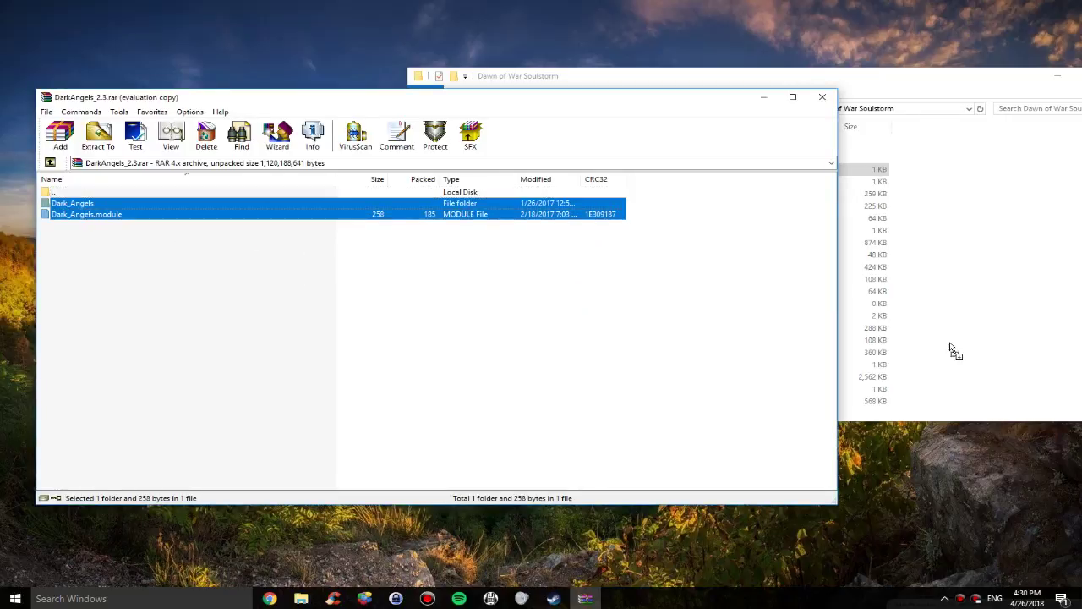
drag(950, 347, 956, 350)
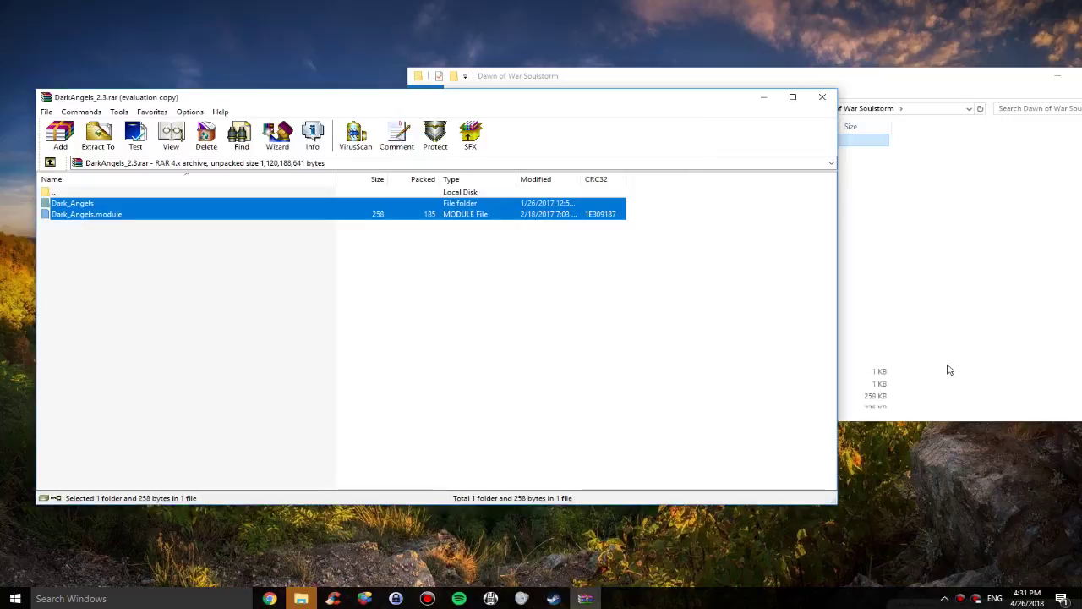
Close the Dark Angels archive and run Soulstorm.exe from the game folder
click(819, 100)
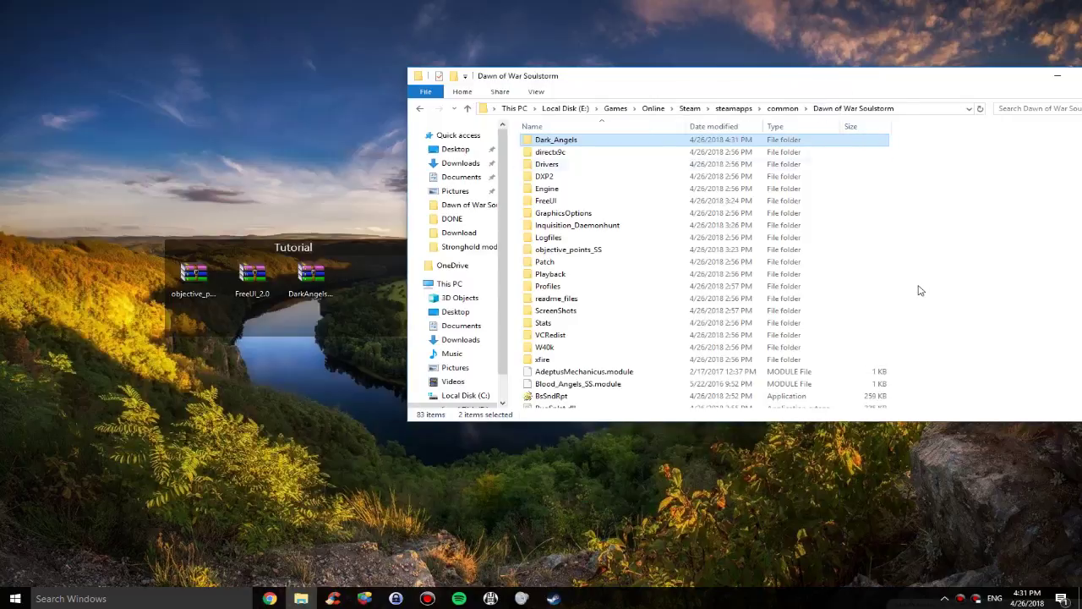
scroll(804, 291, down, 4)
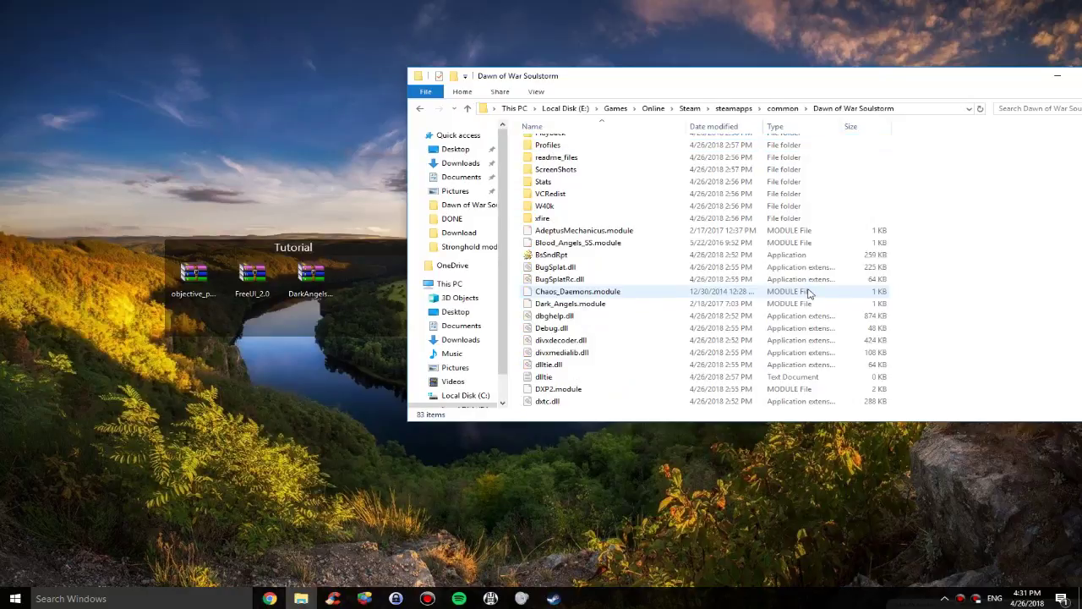
scroll(770, 288, down, 7)
scroll(749, 291, down, 6)
scroll(677, 279, down, 3)
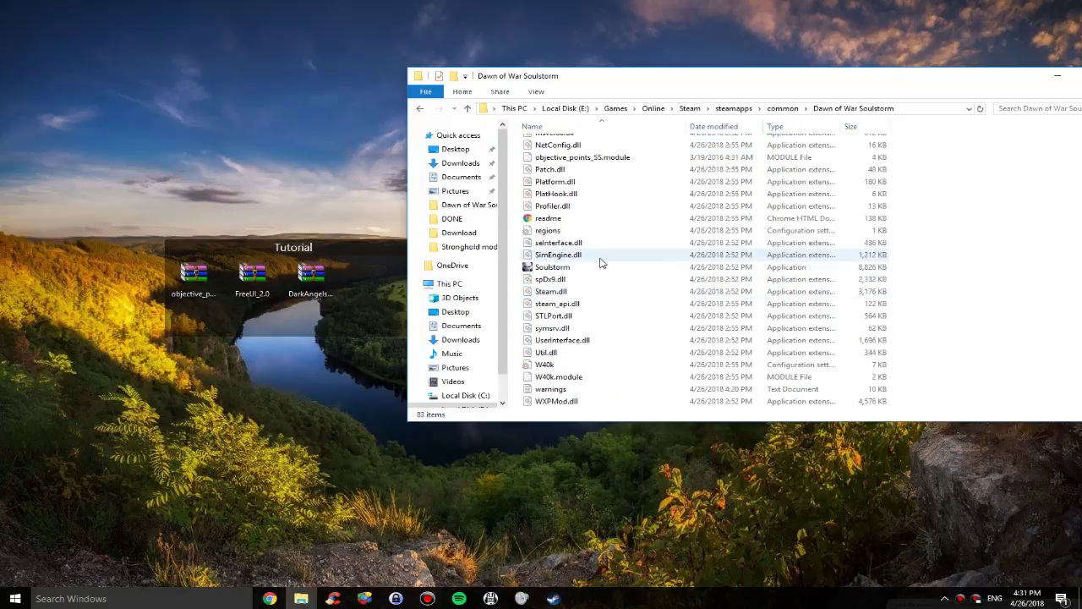
click(563, 269)
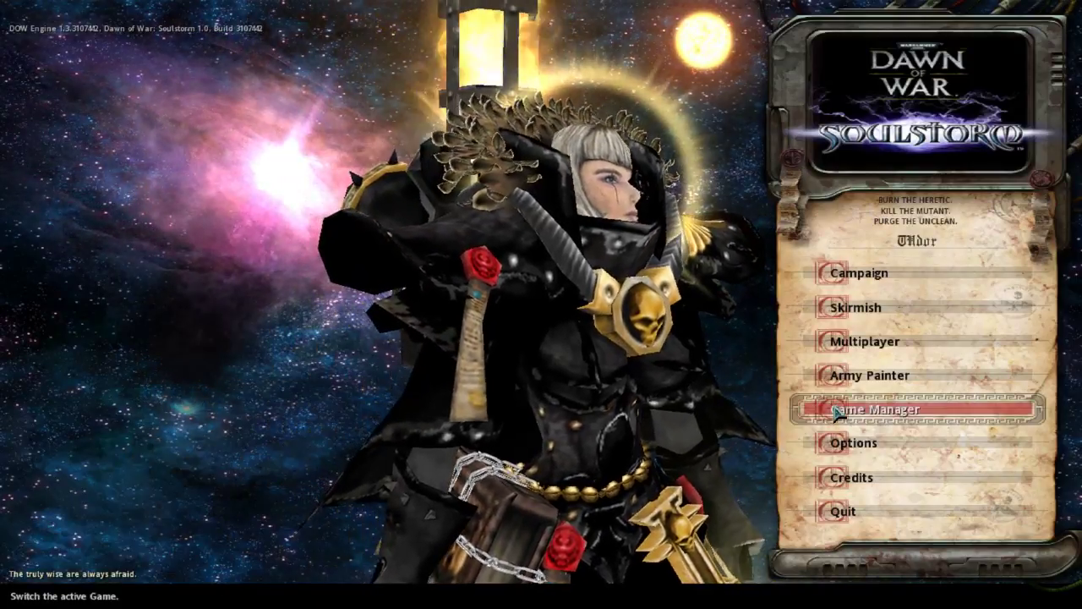
Activate the Dark Angels mod from the Game Manager list
click(835, 411)
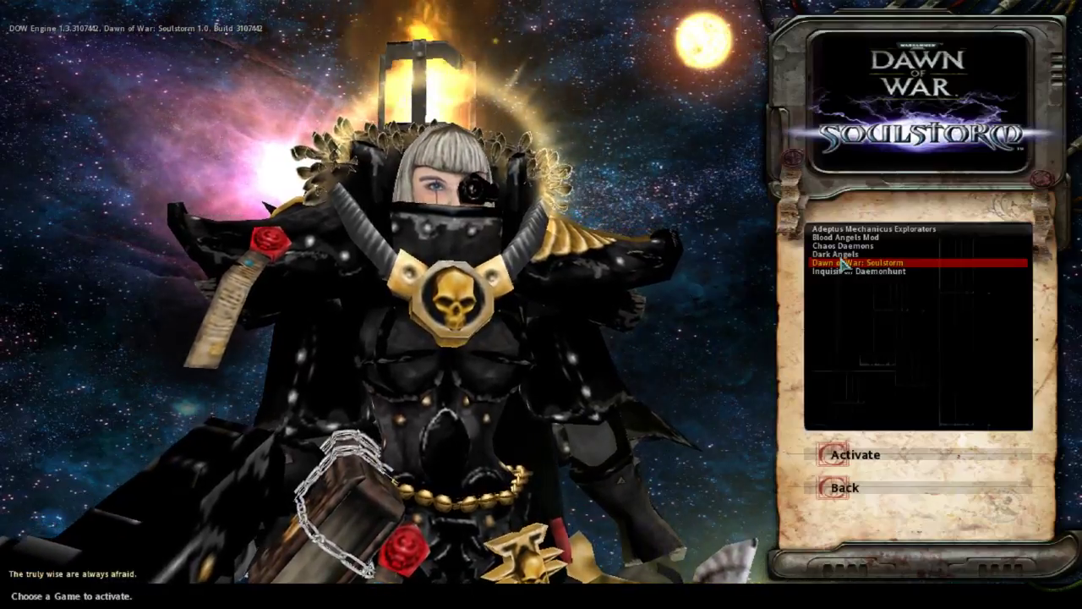
click(842, 255)
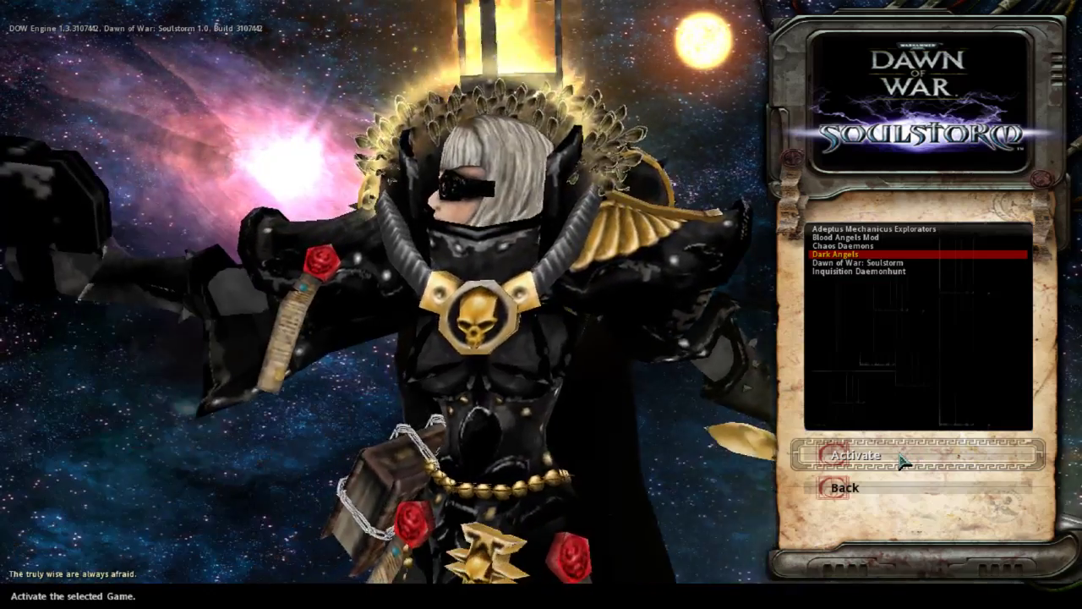
click(901, 459)
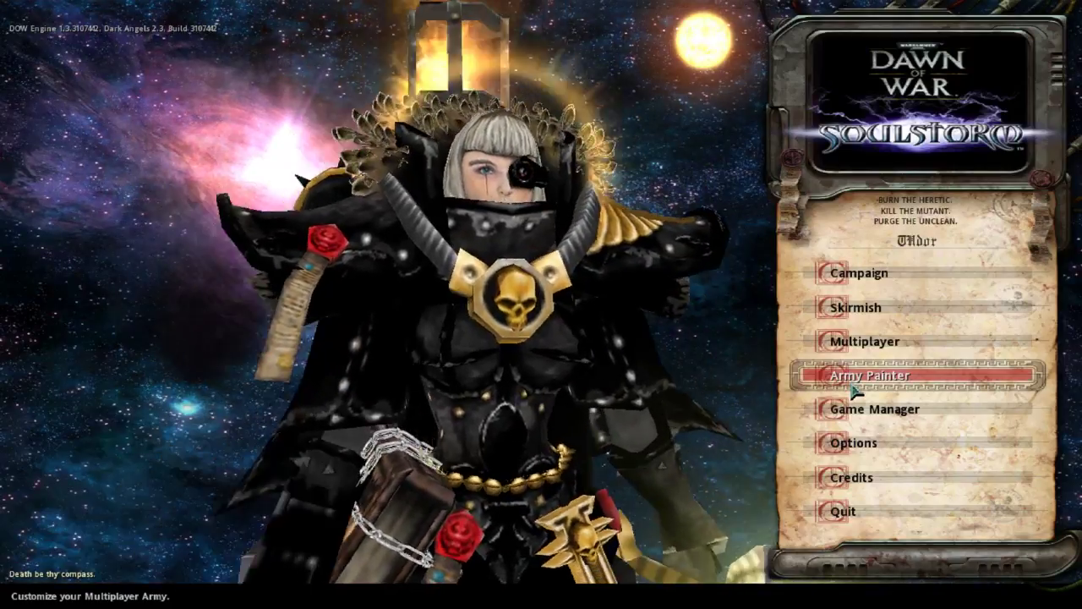
Open the Army Painter with Dark Angels as the selected race
click(856, 391)
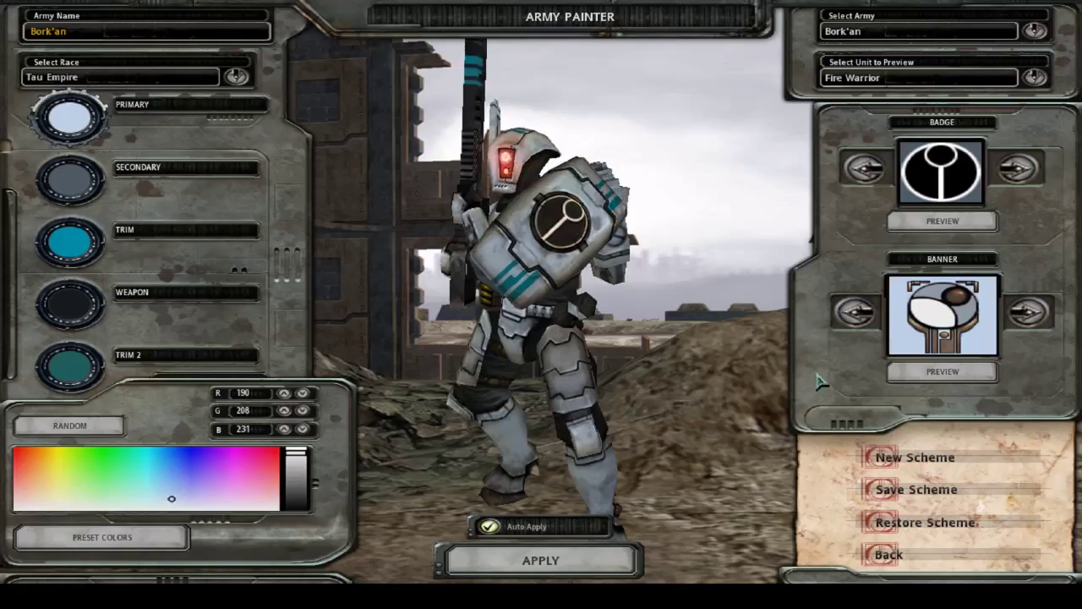
click(127, 77)
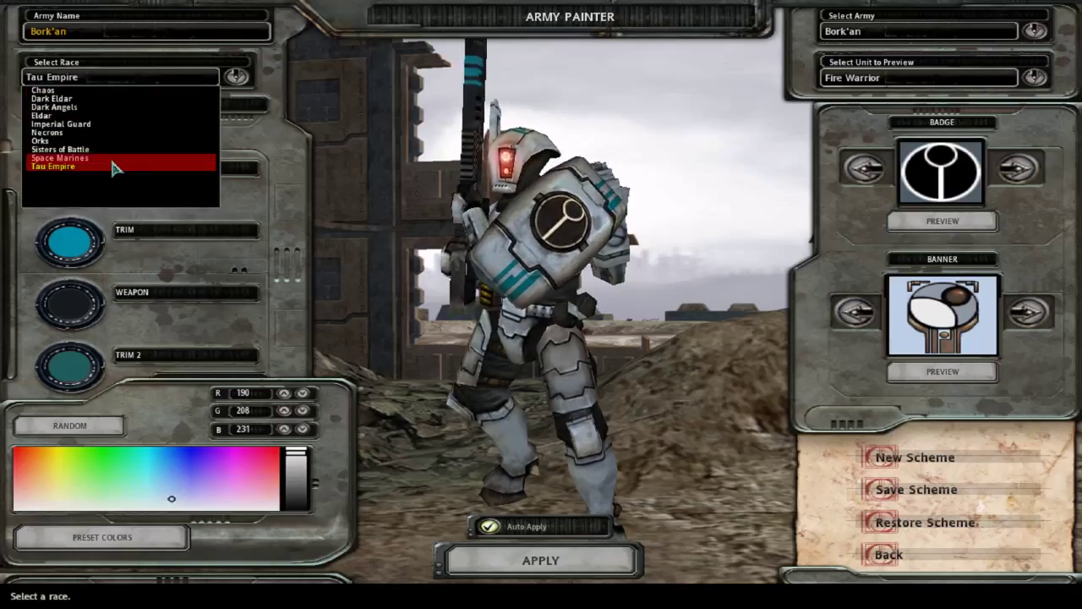
click(84, 108)
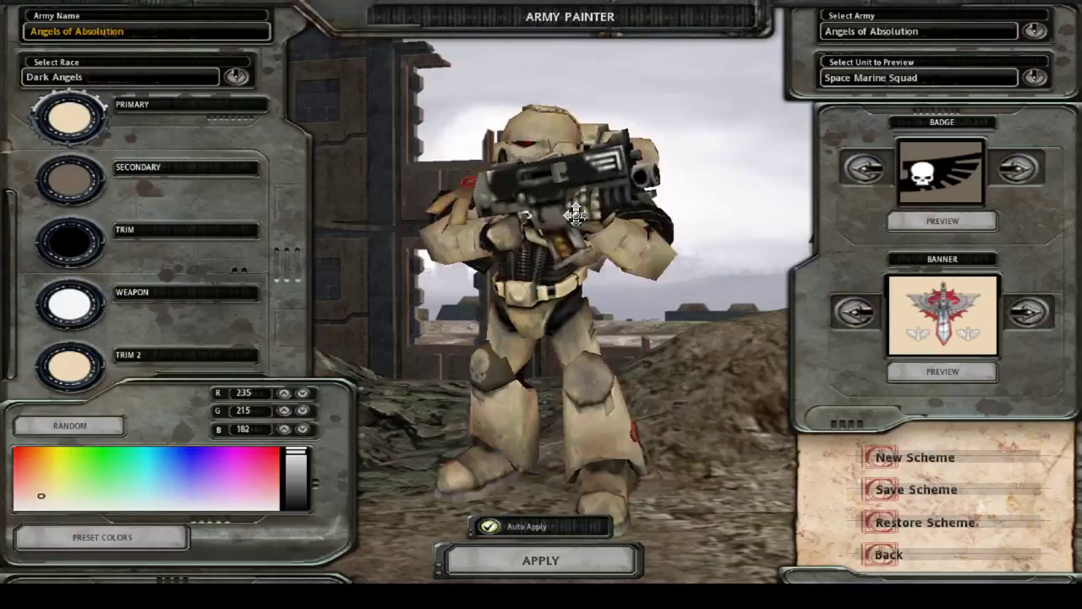
Preview the Deathwing Terminator Squad, Marine Sergeant, Tactical and Assault Veteran Squads
click(871, 80)
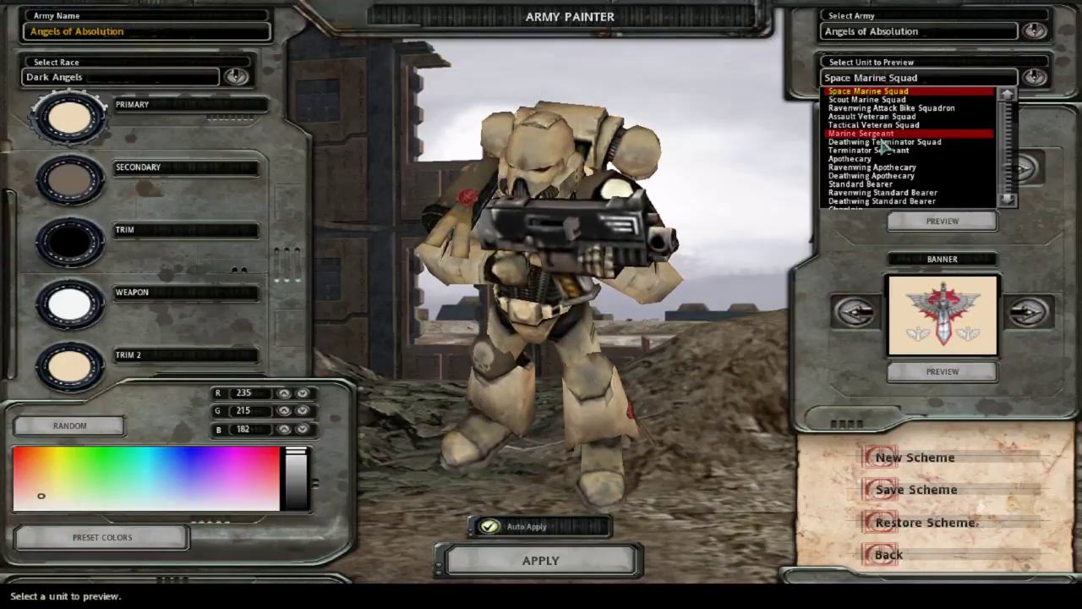
click(855, 144)
click(879, 78)
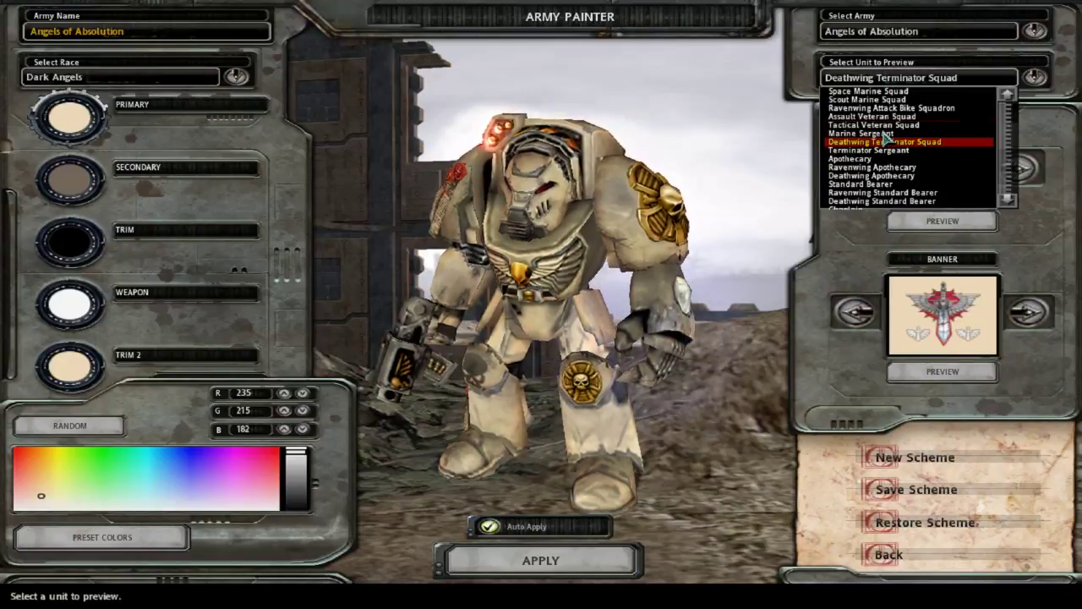
click(884, 133)
click(878, 81)
click(887, 125)
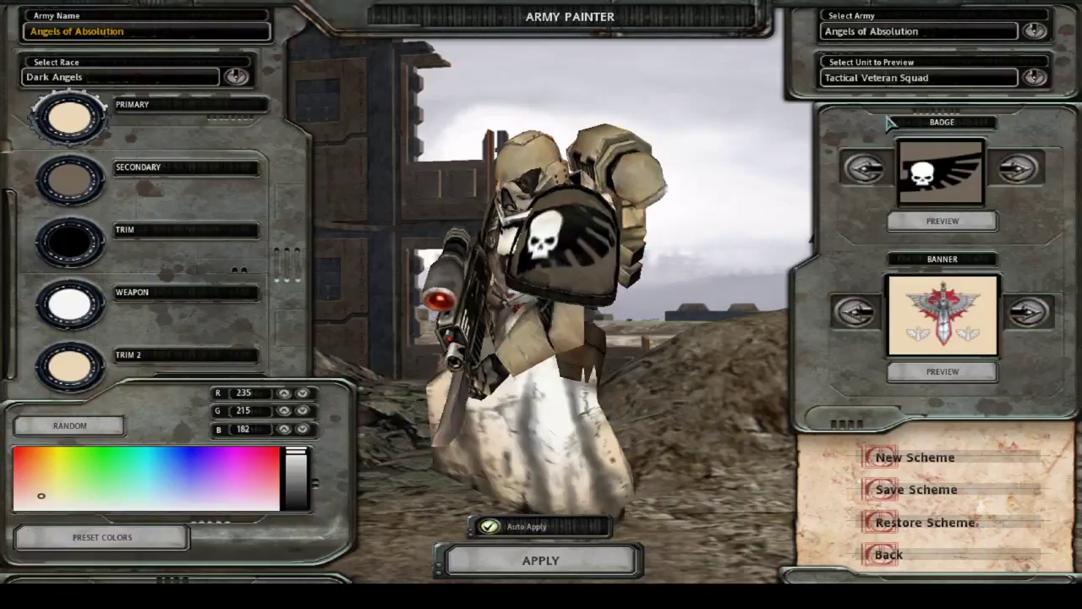
click(901, 82)
click(880, 117)
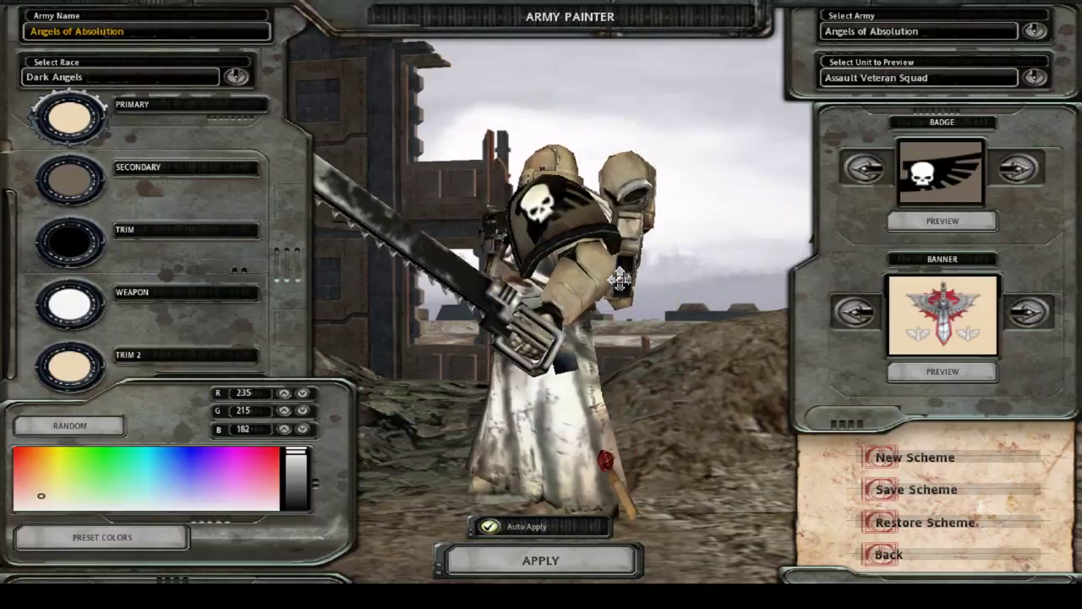
Exit the Army Painter back to the Soulstorm main menu with Dark Angels 2.3 still active
click(884, 555)
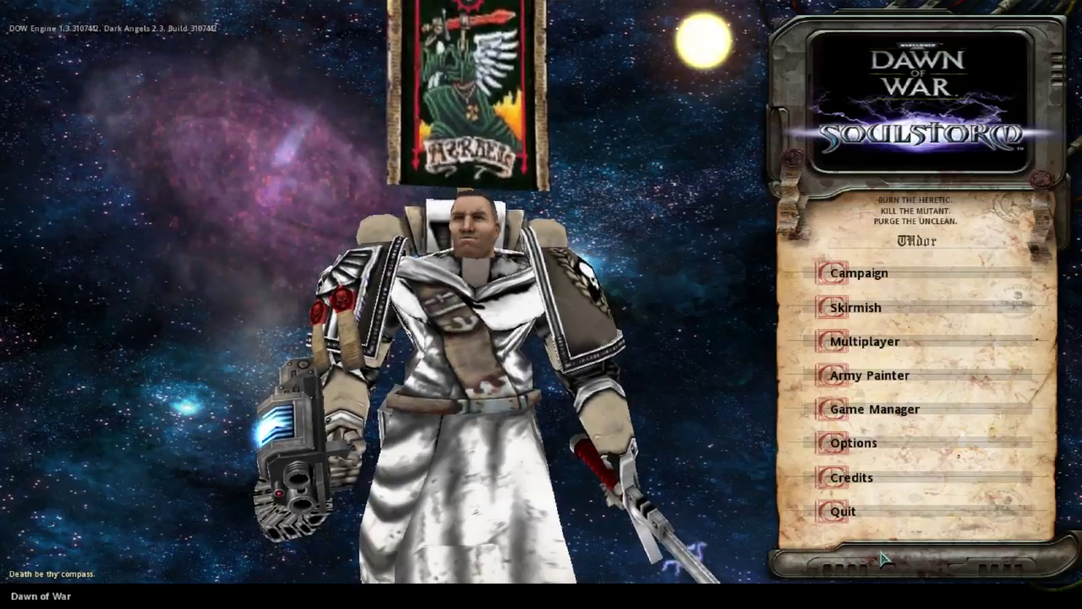